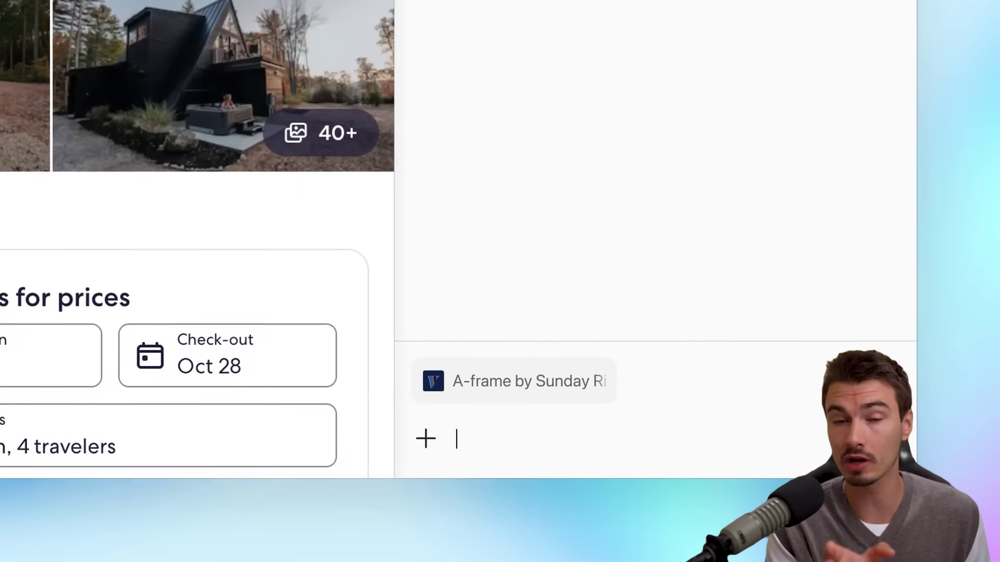
Type the question 'Are ther…' into the Ask ChatGPT sidebar
text(Are ther)
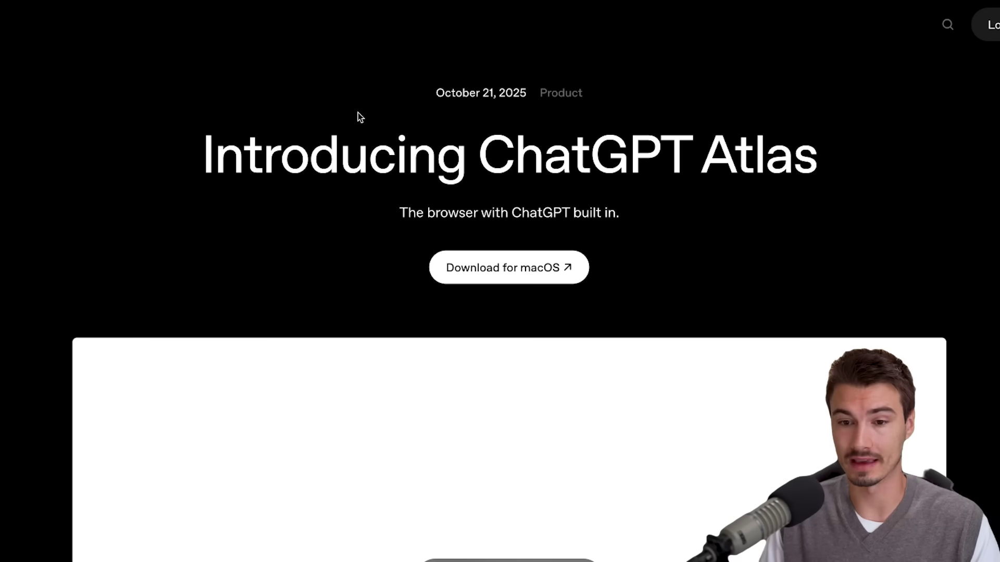
Skip making Atlas the default browser and finish the onboarding dialog
scroll(695, 120, down, 2)
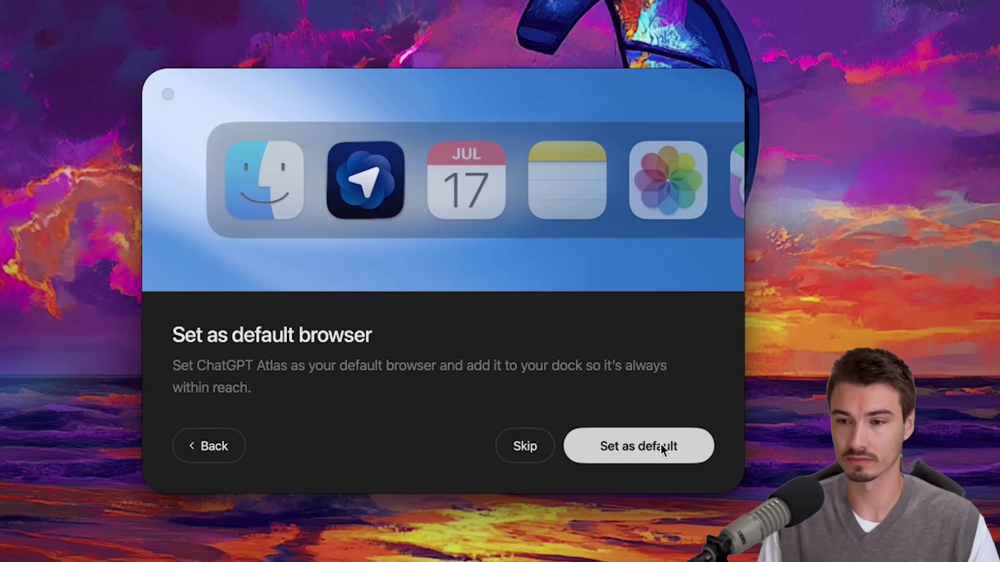
click(521, 448)
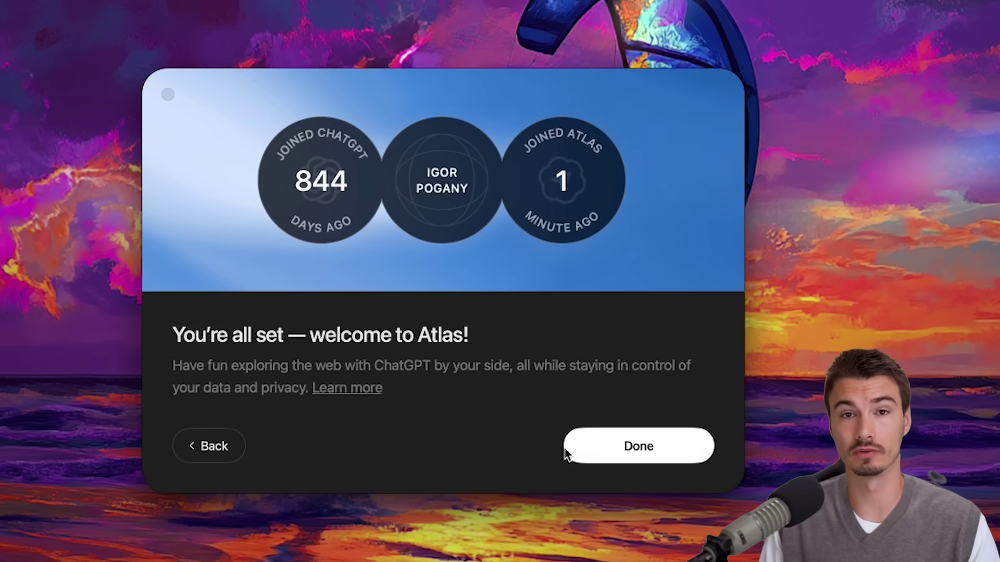
click(631, 446)
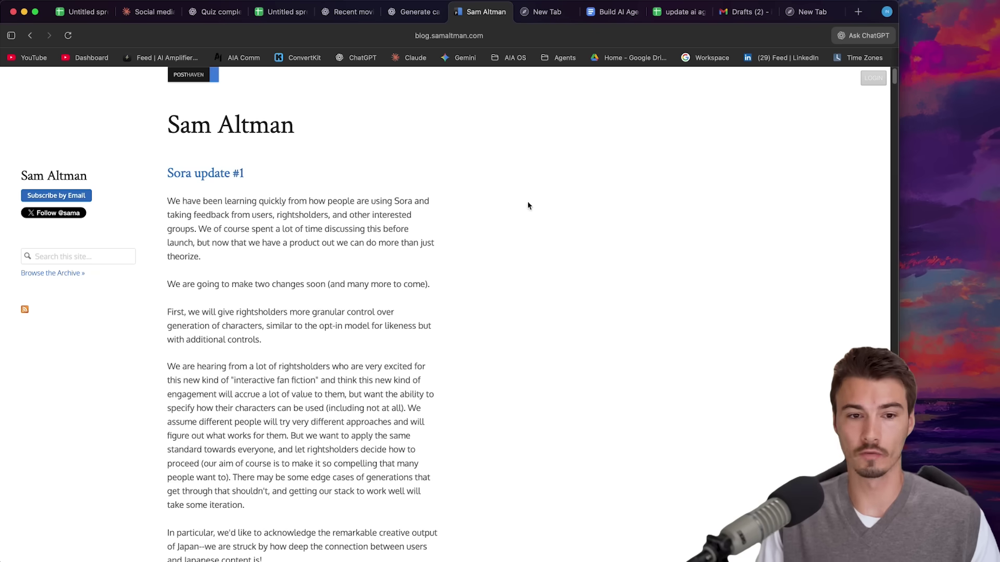
Open the ChatGPT sidebar beside the Sora update post and select the post's text
scroll(492, 281, down, 9)
scroll(258, 163, up, 8)
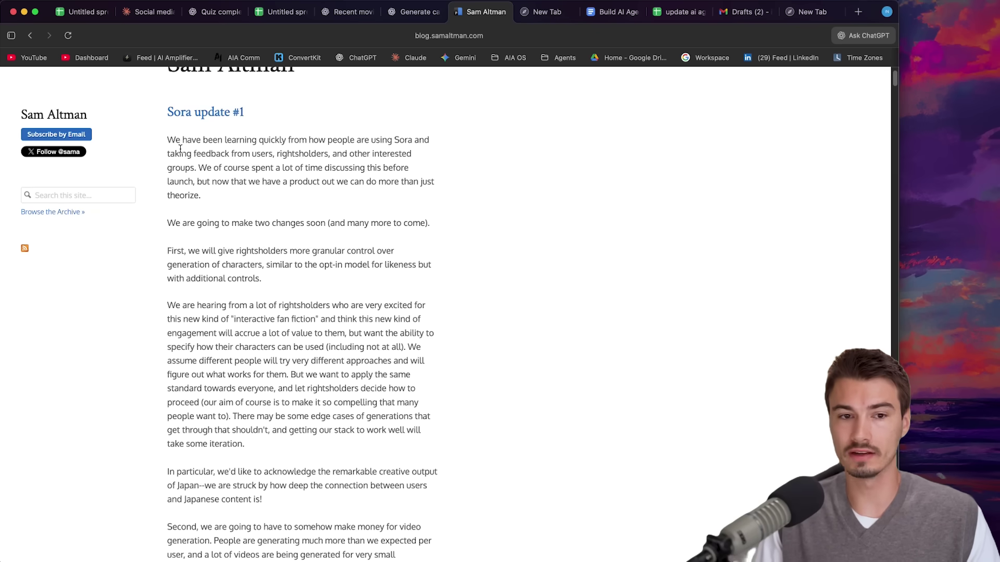
drag(180, 149, 431, 416)
click(431, 416)
click(864, 35)
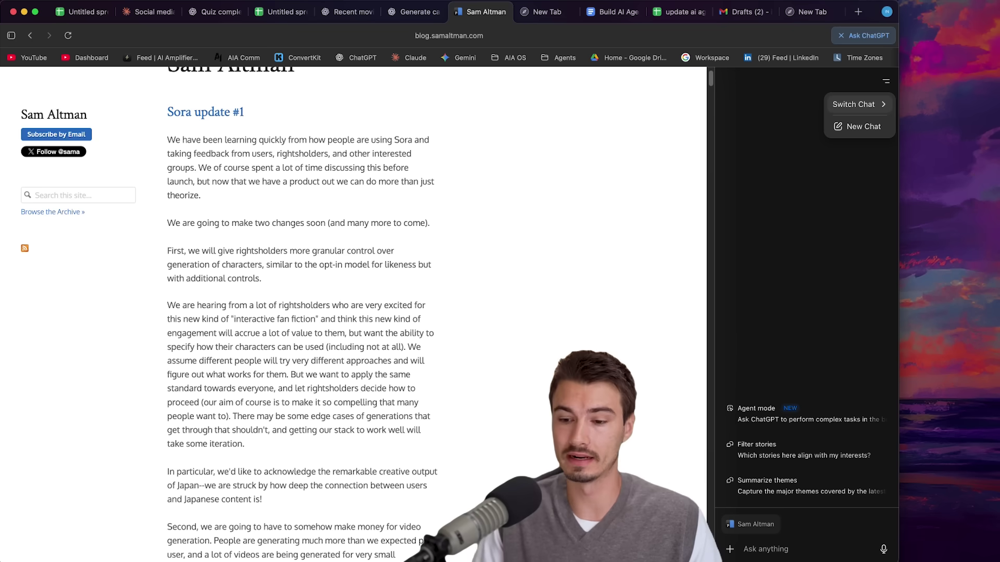
drag(165, 136, 475, 436)
click(807, 539)
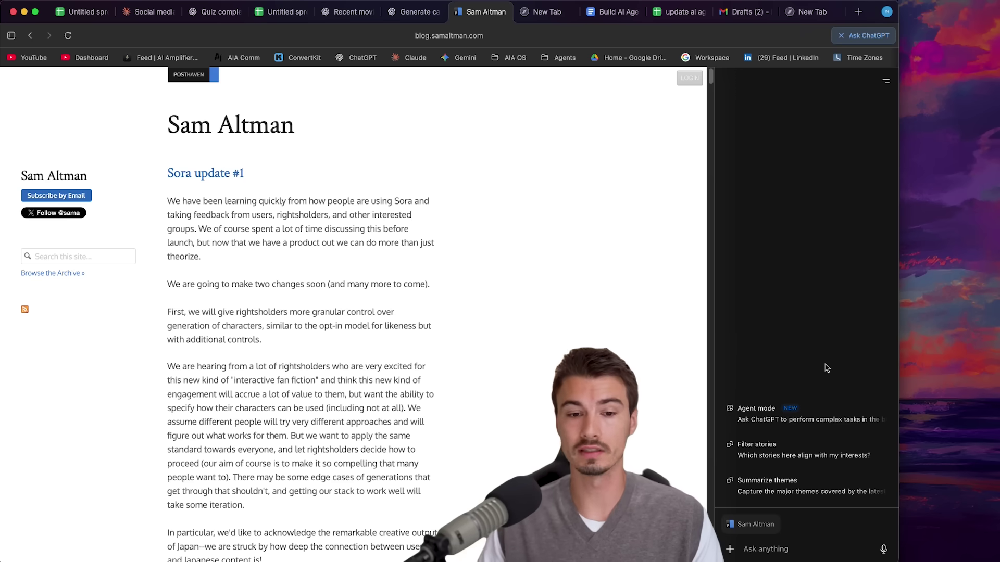
Paste several selected blog posts into a new ChatGPT tab, then clear the pasted text
drag(160, 191, 436, 445)
key(super+t)
key(super+v)
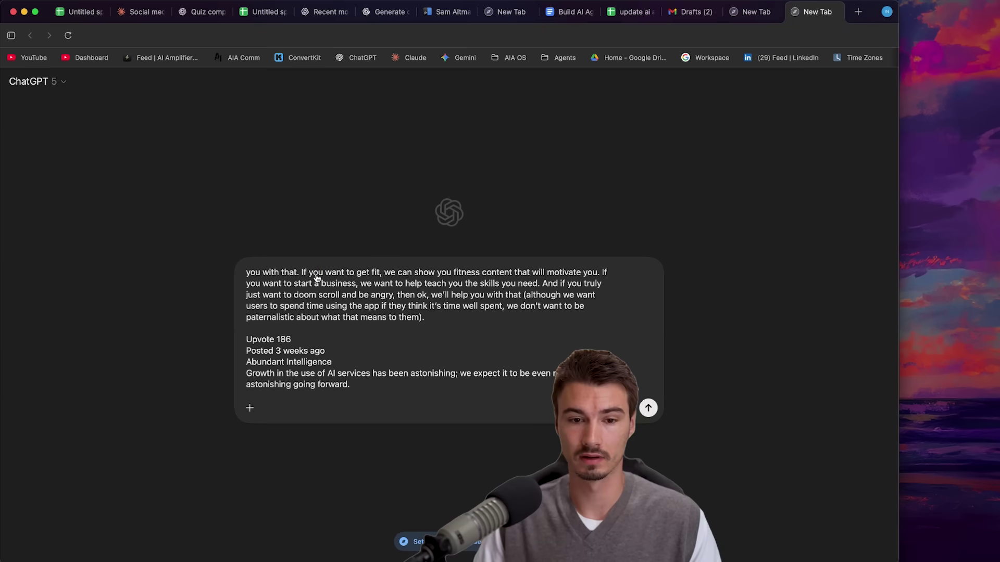
key(super+a)
key(BackSpace)
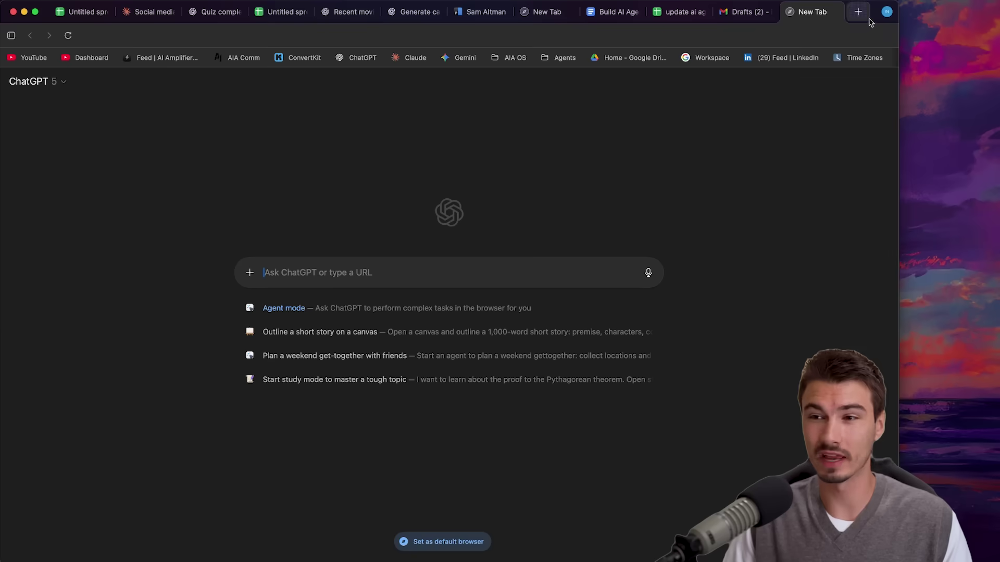
Open browser Settings from the profile menu and view the Personalization page
click(887, 13)
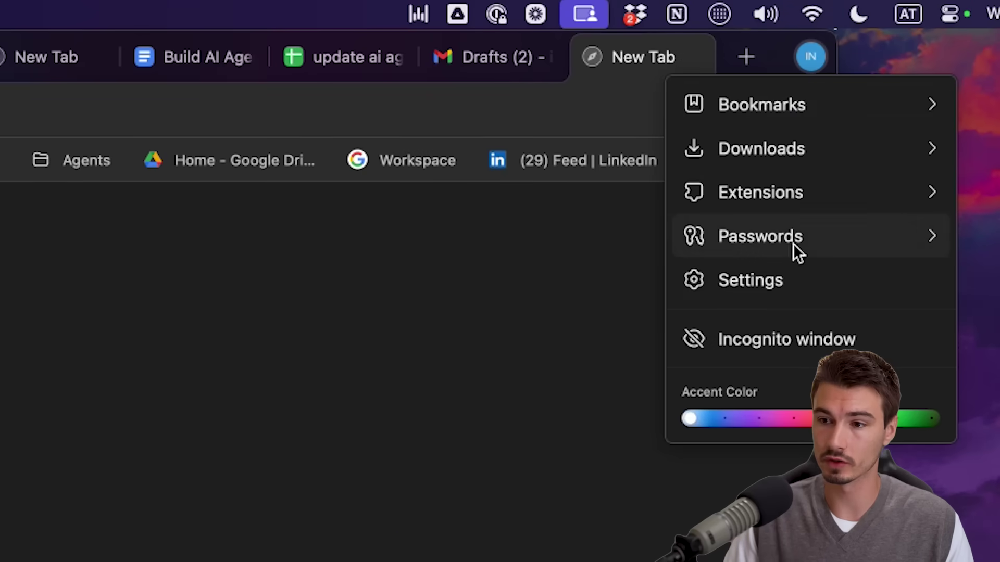
click(788, 283)
click(191, 104)
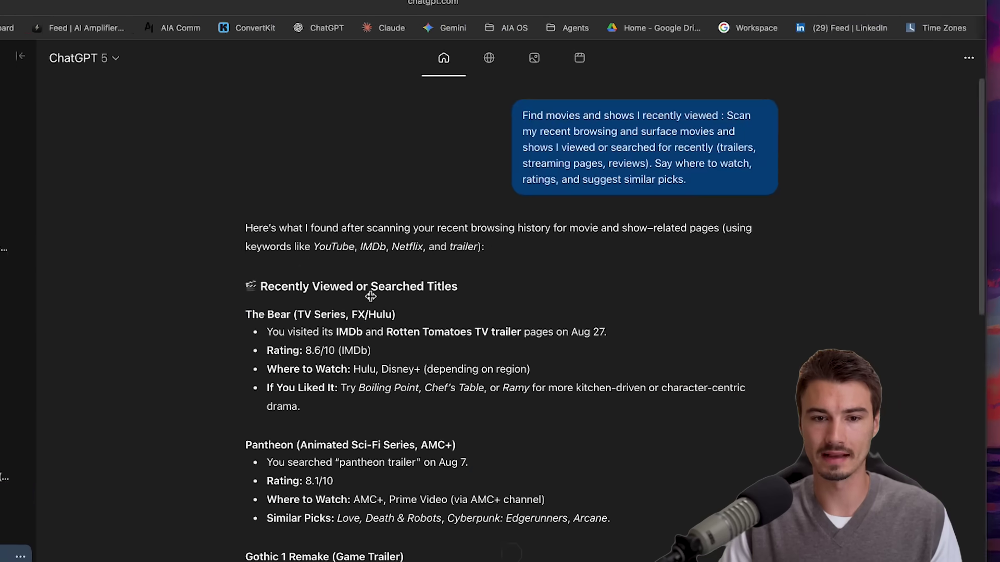
Highlight The Bear and other entries while scrolling through the recently viewed movies answer
drag(706, 84, 775, 95)
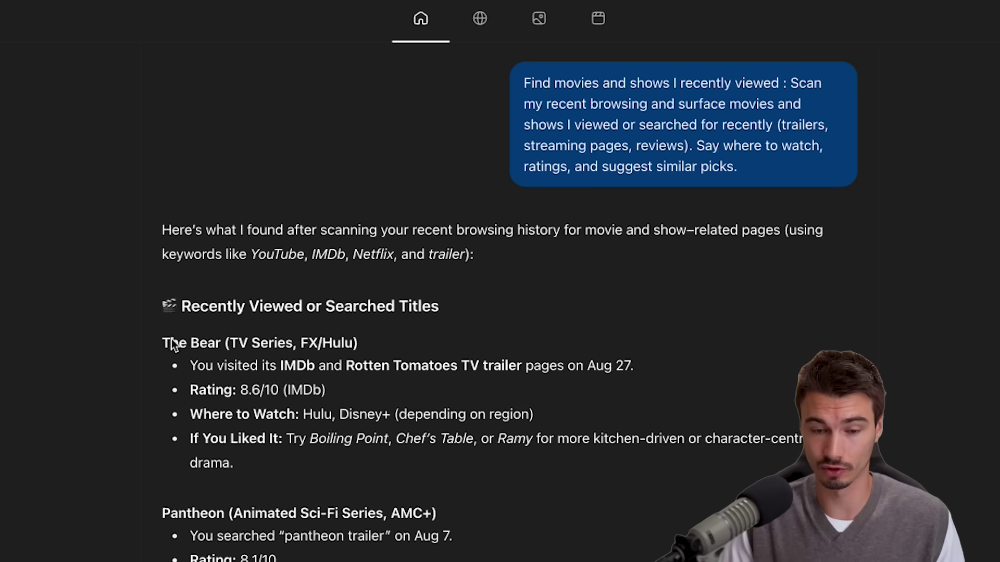
drag(408, 352, 458, 448)
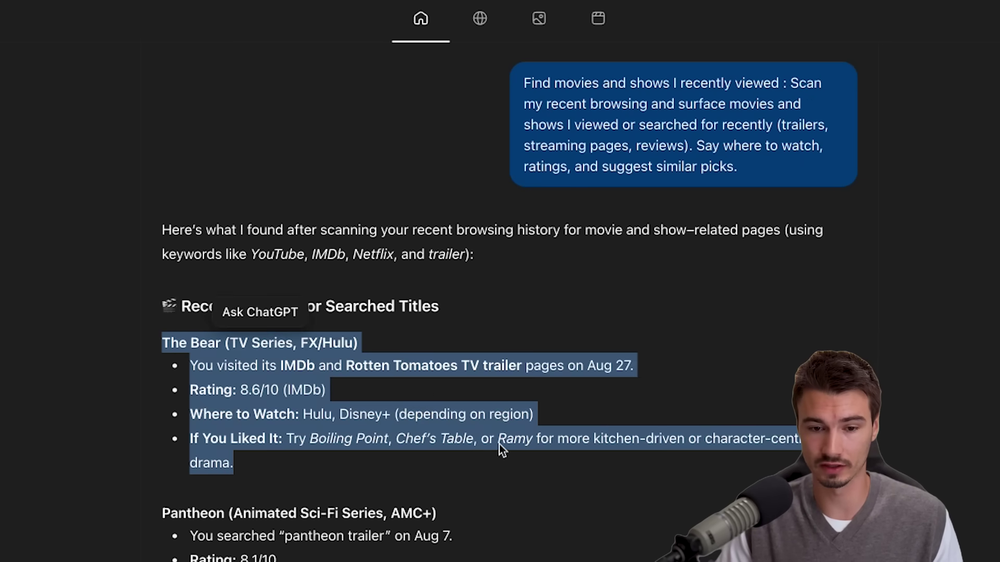
drag(209, 513, 336, 536)
scroll(333, 303, down, 10)
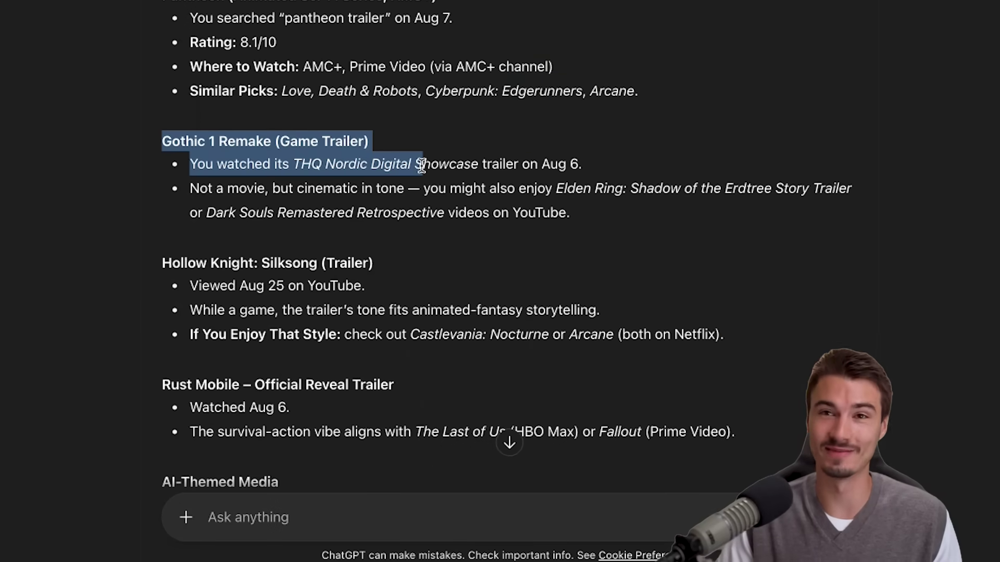
click(415, 138)
scroll(282, 290, down, 9)
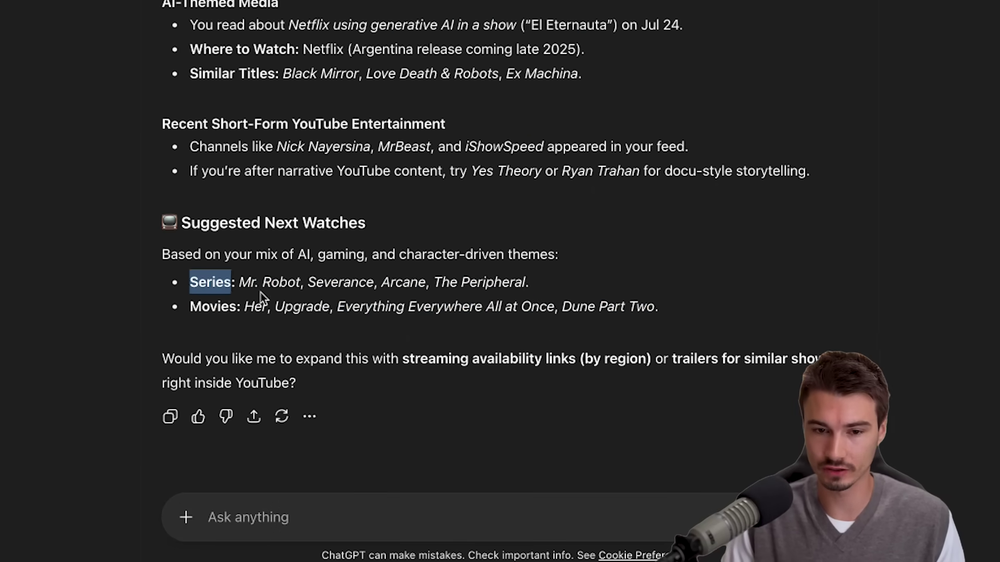
click(699, 319)
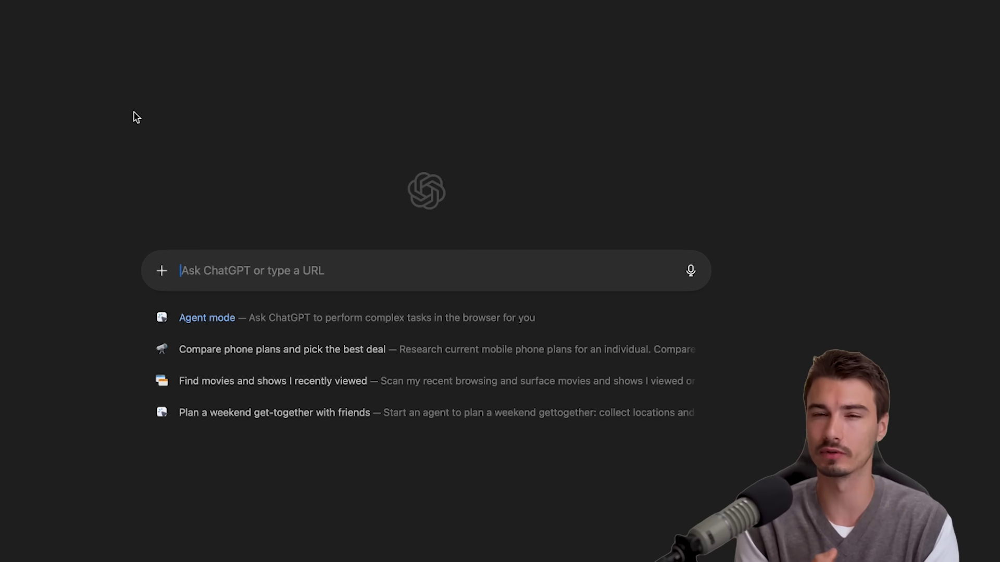
Paste the three-step agent prompt, delete it all, and let the agent continue its task
key(super+v)
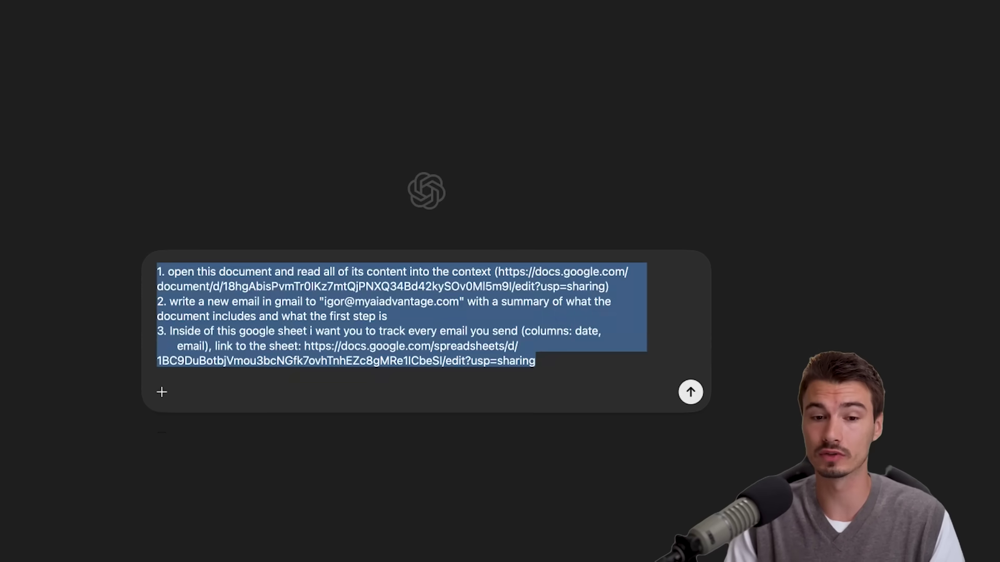
click(226, 275)
drag(157, 272, 641, 313)
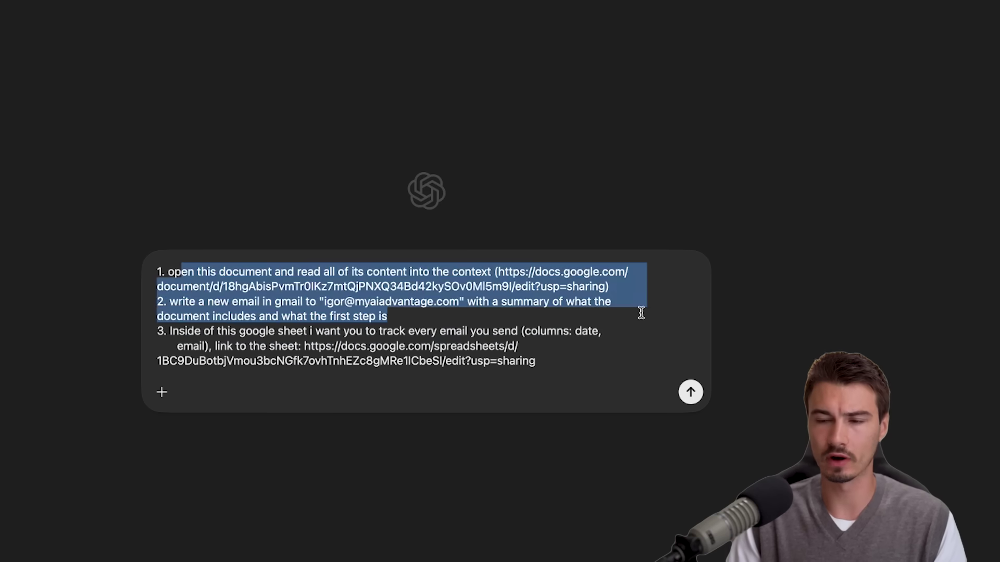
click(640, 312)
key(super+a)
key(BackSpace)
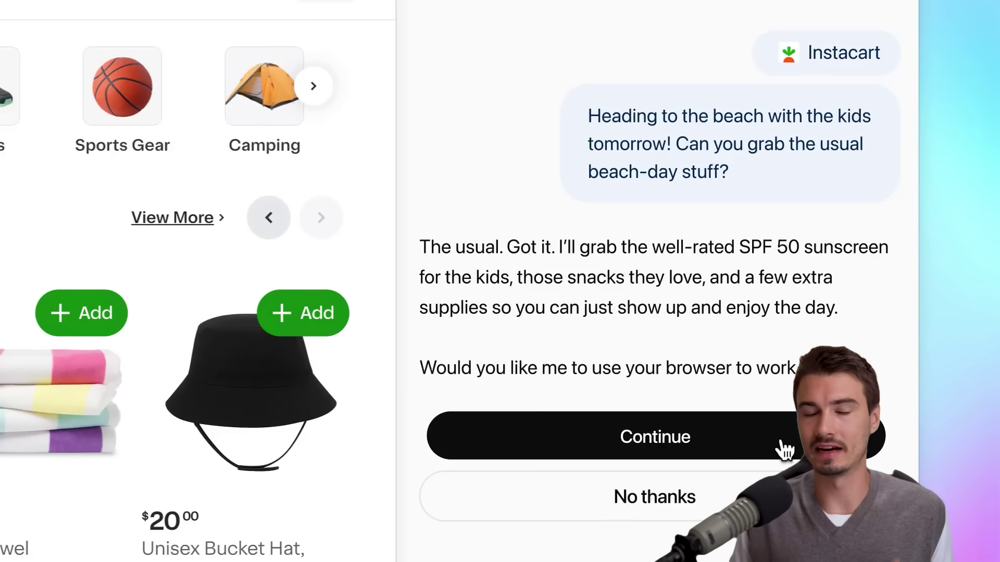
click(784, 449)
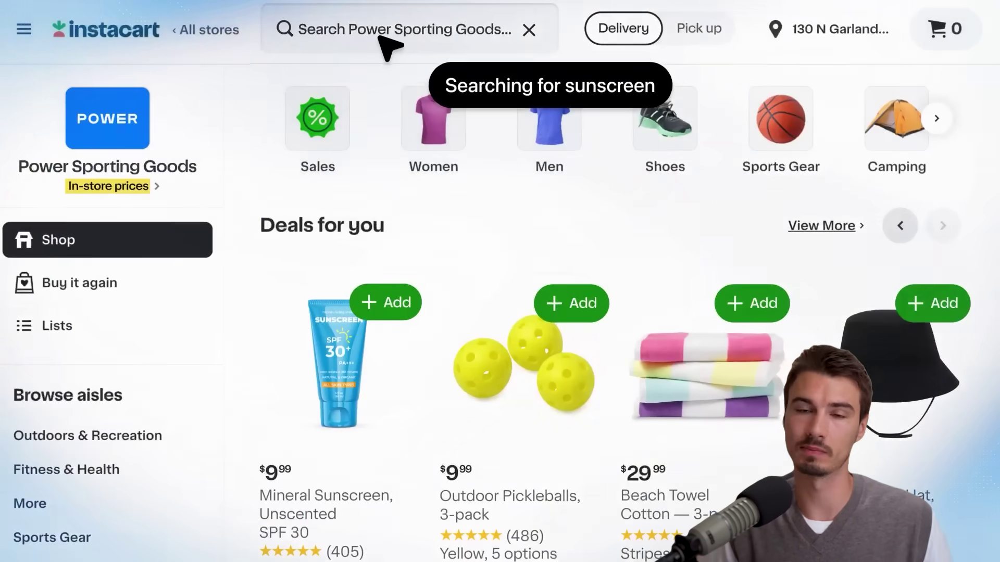
Search Instacart for sunscreen and add the first result to the cart
text(een)
key(Return)
scroll(589, 100, down, 4)
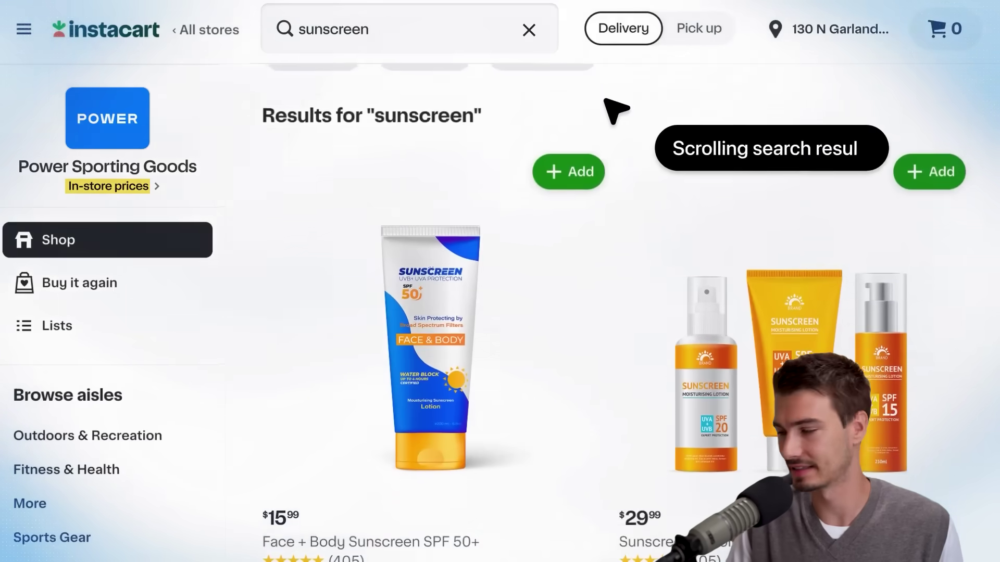
scroll(607, 153, down, 2)
click(575, 288)
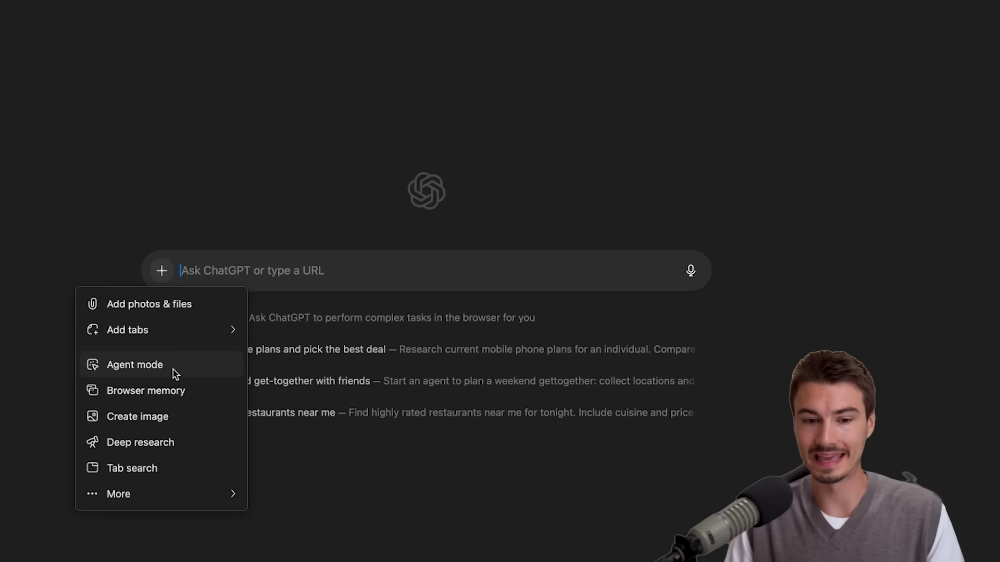
Dismiss the prompt add-ons list with Escape
key(Escape)
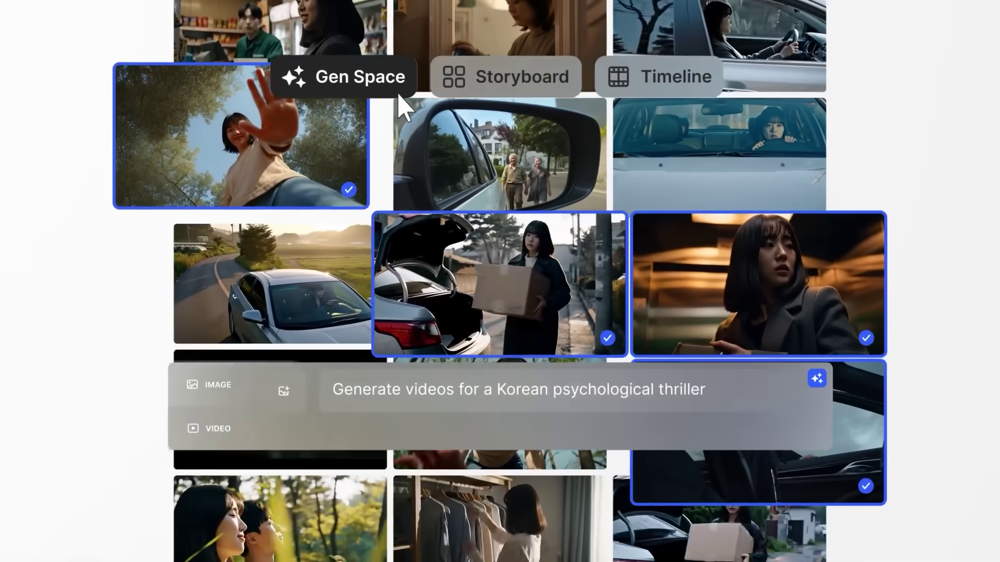
Switch to Storyboard view, set the shot angle to Eye level and the camera motion to Crane up
click(476, 80)
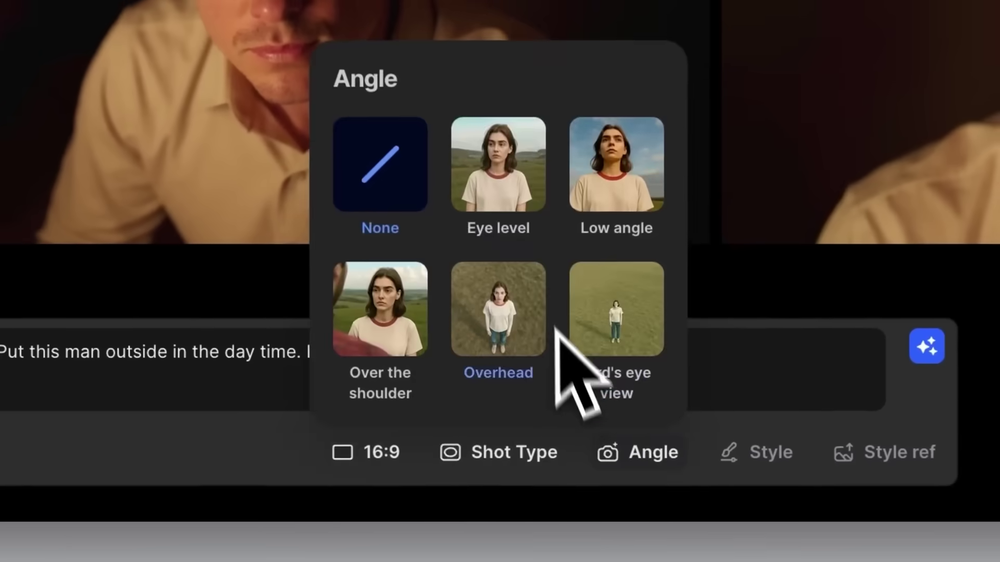
click(508, 209)
click(484, 452)
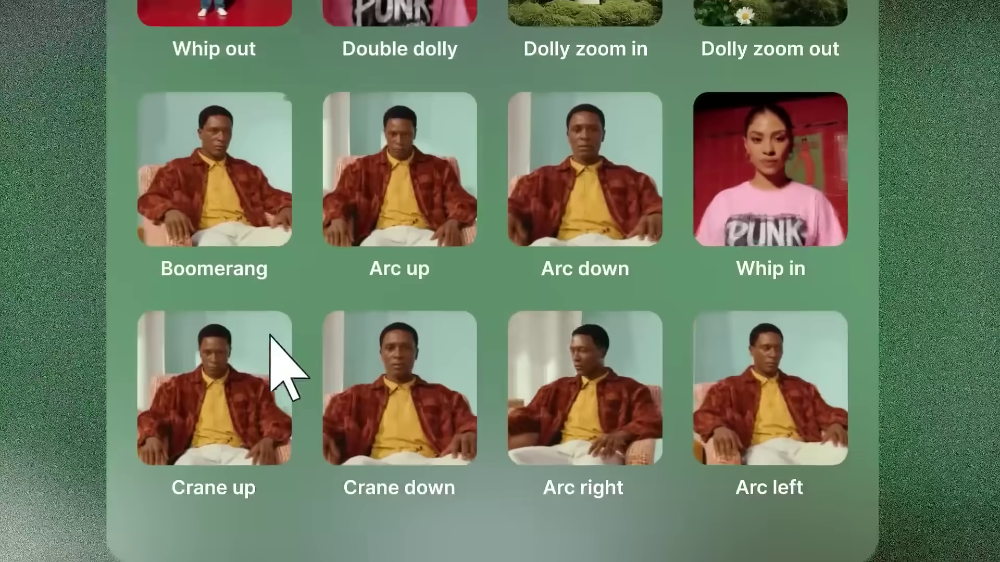
click(262, 351)
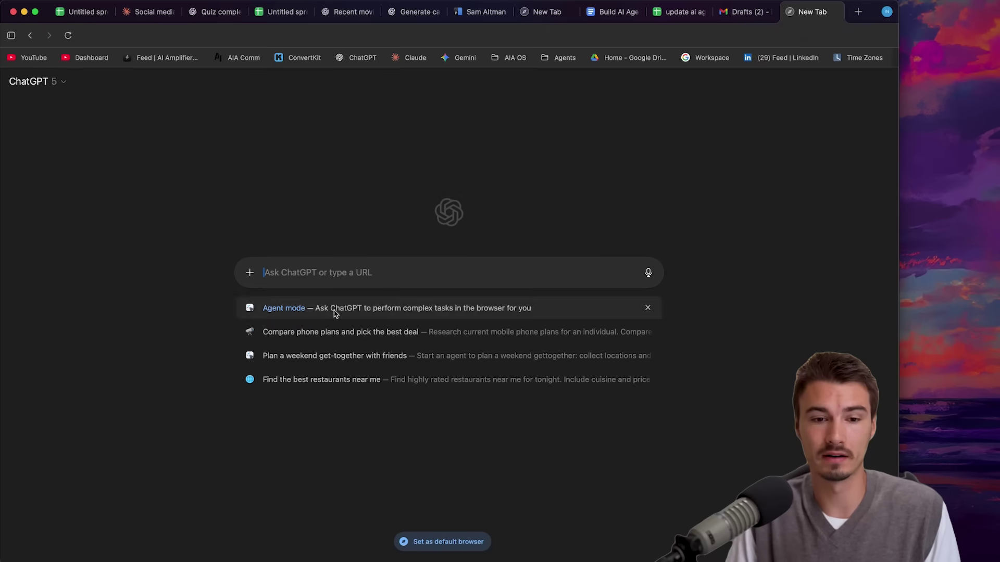
Open the Build AI Agents Google Doc linked in the prompt's first item and skim it
click(411, 14)
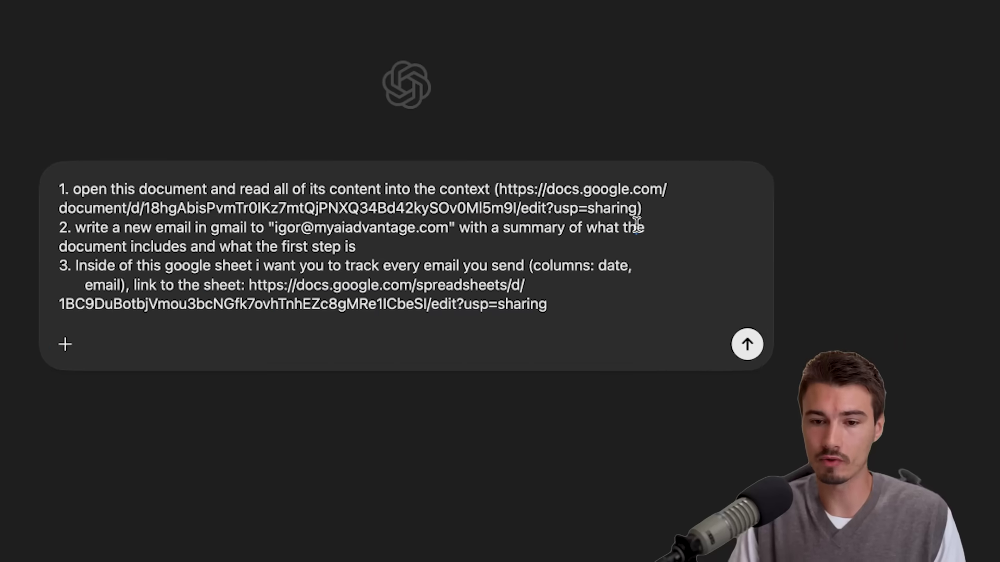
drag(649, 205, 504, 179)
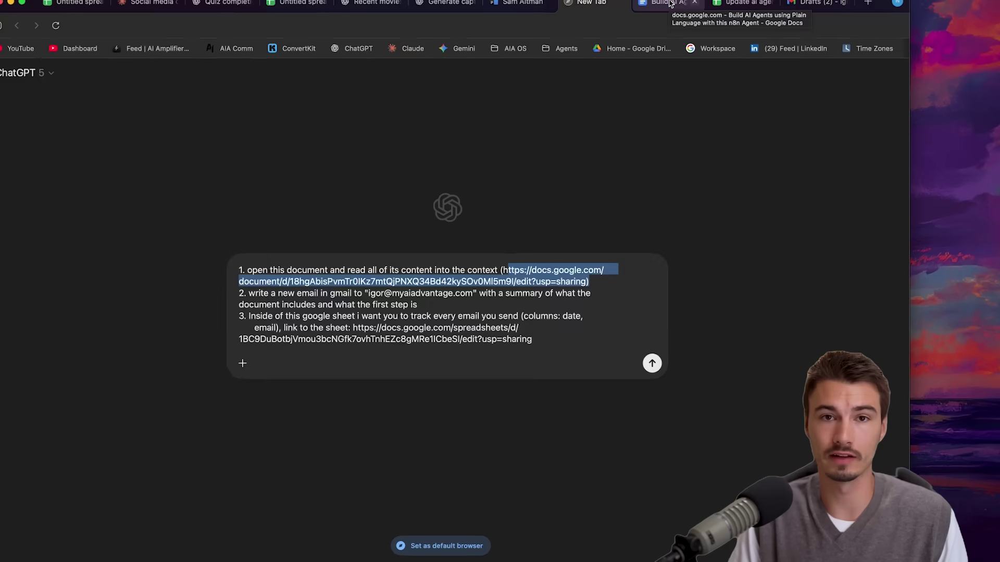
click(661, 12)
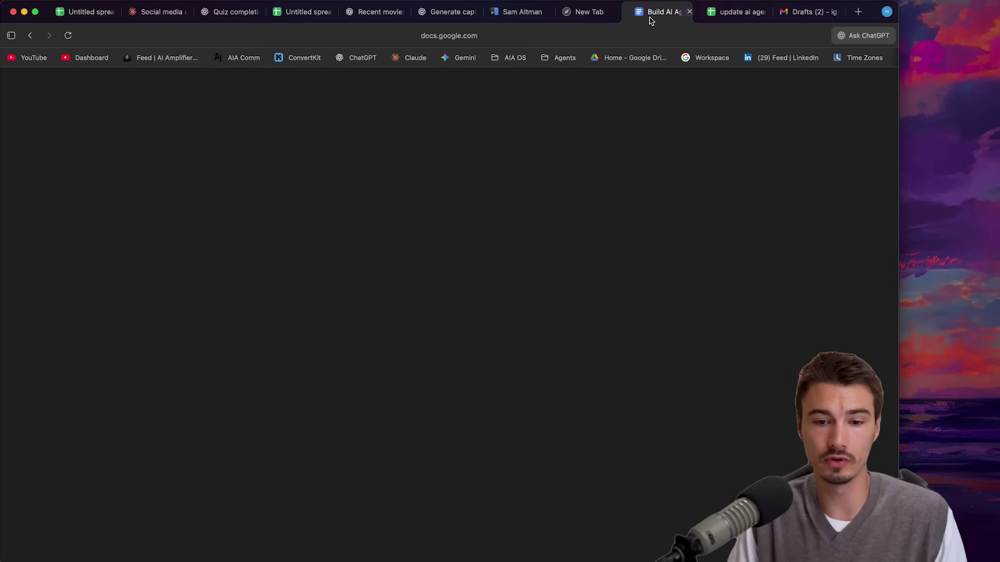
scroll(371, 268, down, 15)
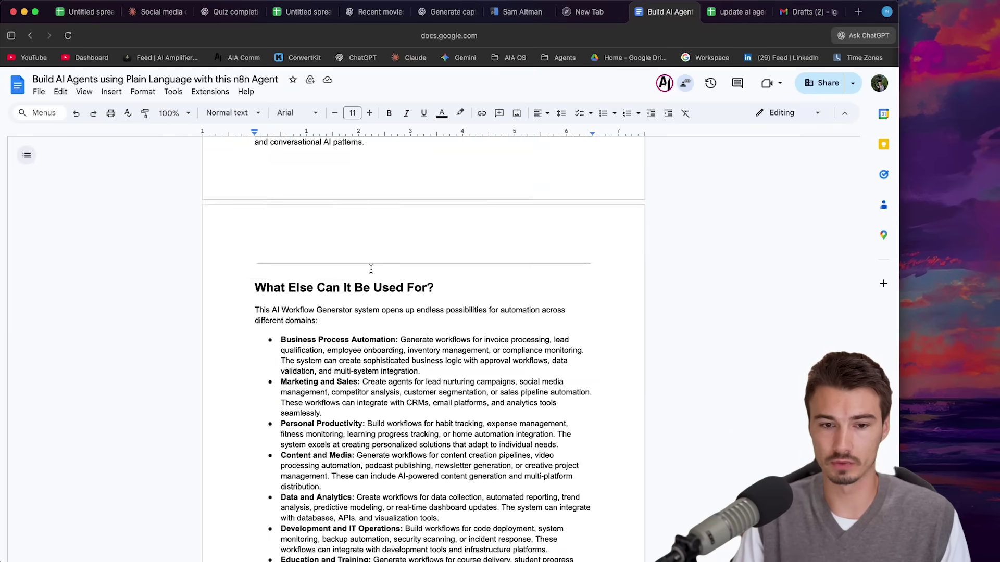
scroll(370, 269, down, 10)
key(super+Up)
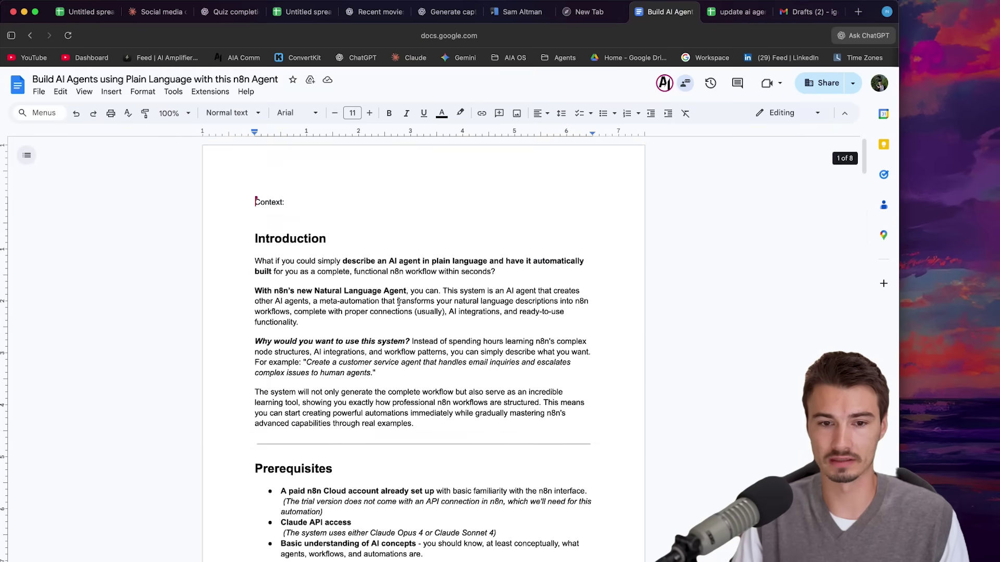
Review the prompt's three items: the doc, the email instruction and the spreadsheet link
click(572, 14)
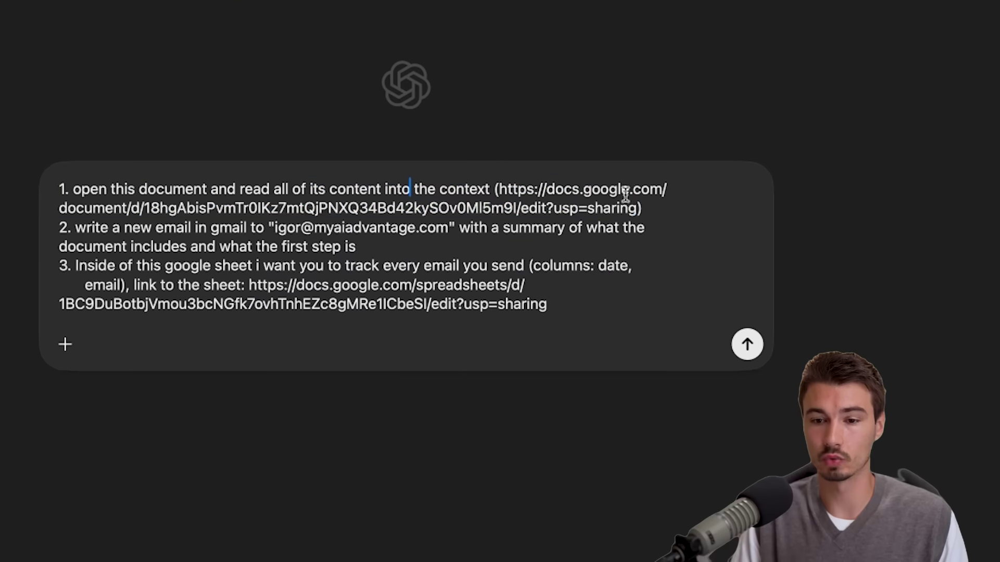
triple_click(578, 195)
click(339, 247)
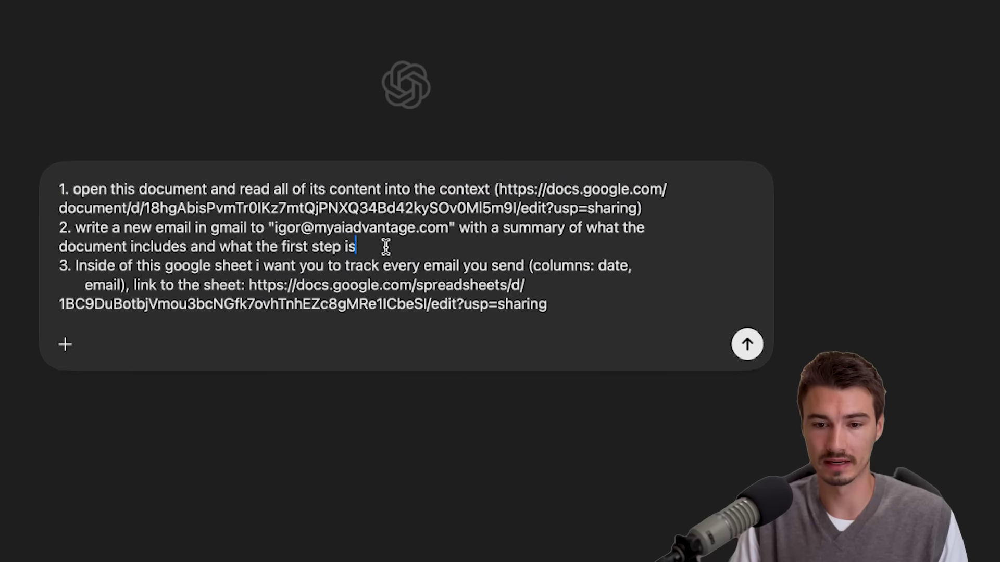
drag(236, 237, 188, 229)
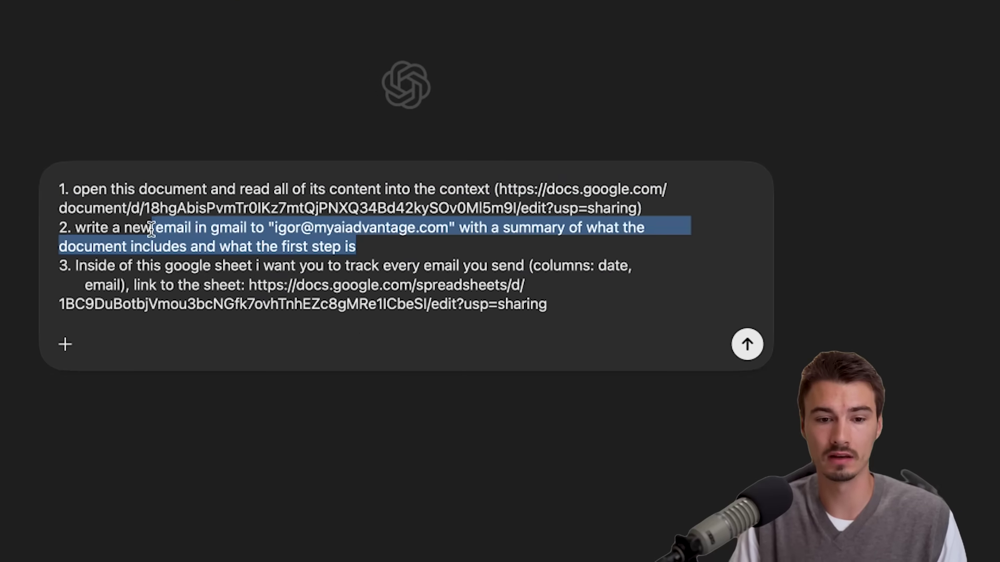
click(232, 246)
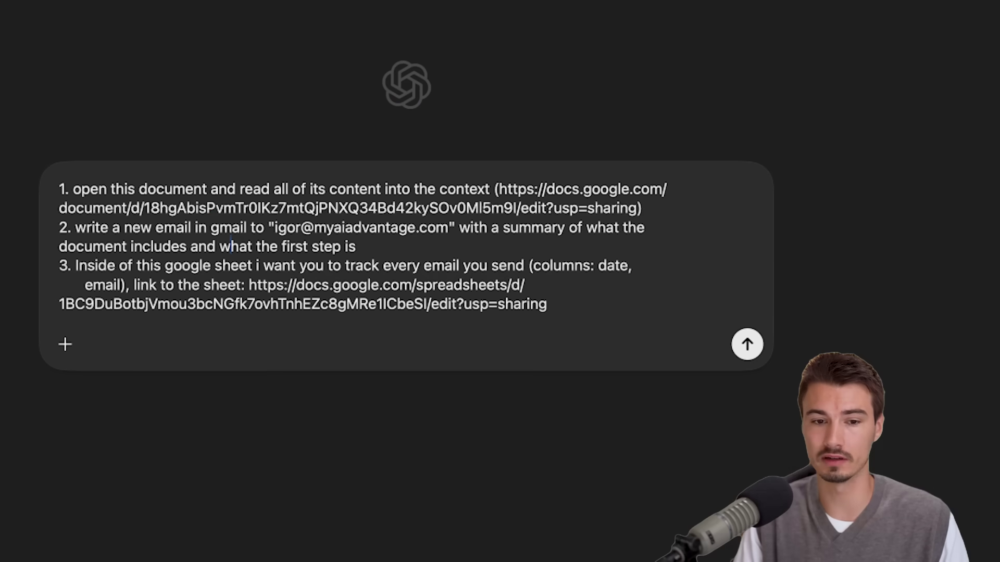
drag(253, 269, 386, 267)
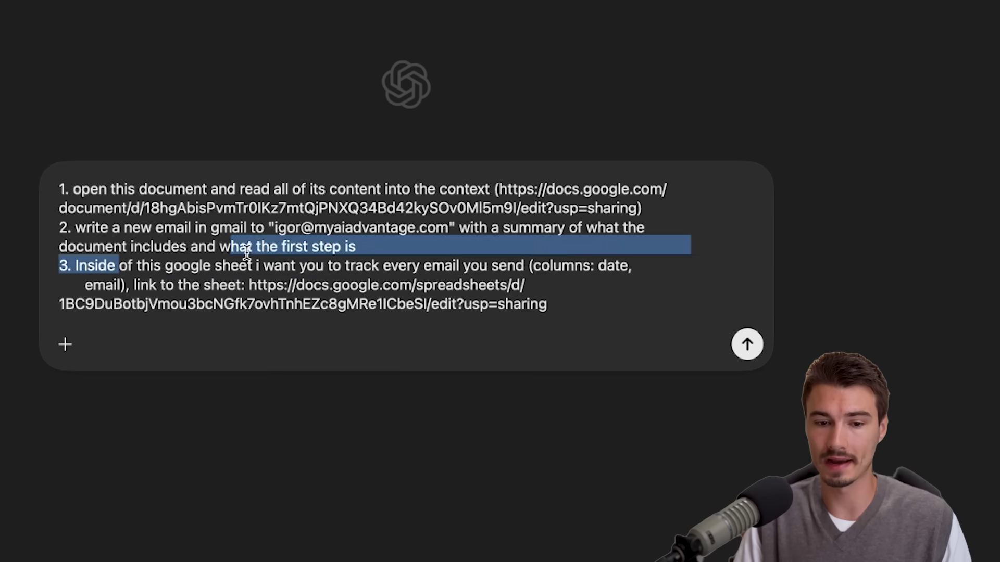
drag(246, 251, 575, 286)
click(576, 286)
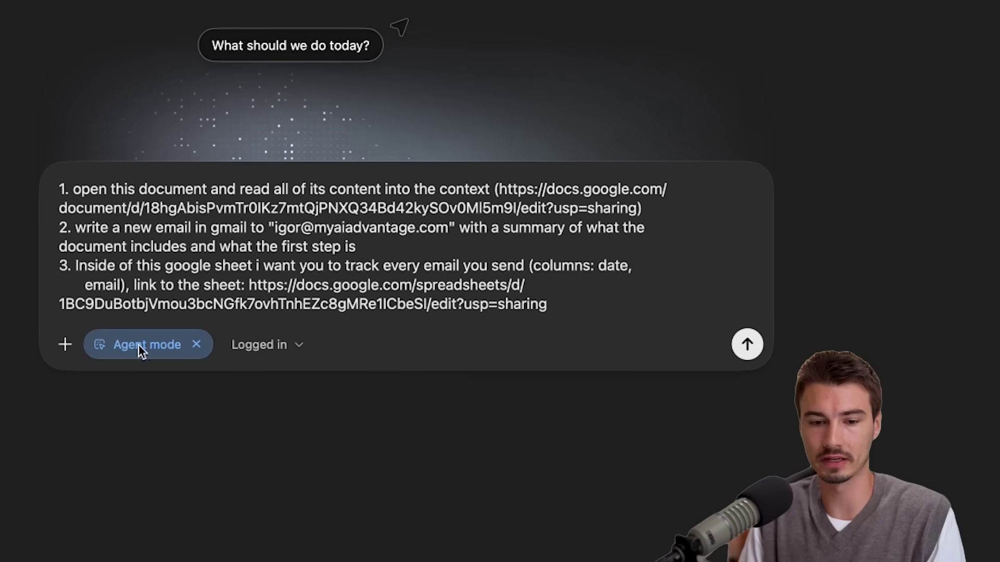
Keep the agent working logged in, then check the doc and Gmail drafts tabs
click(293, 356)
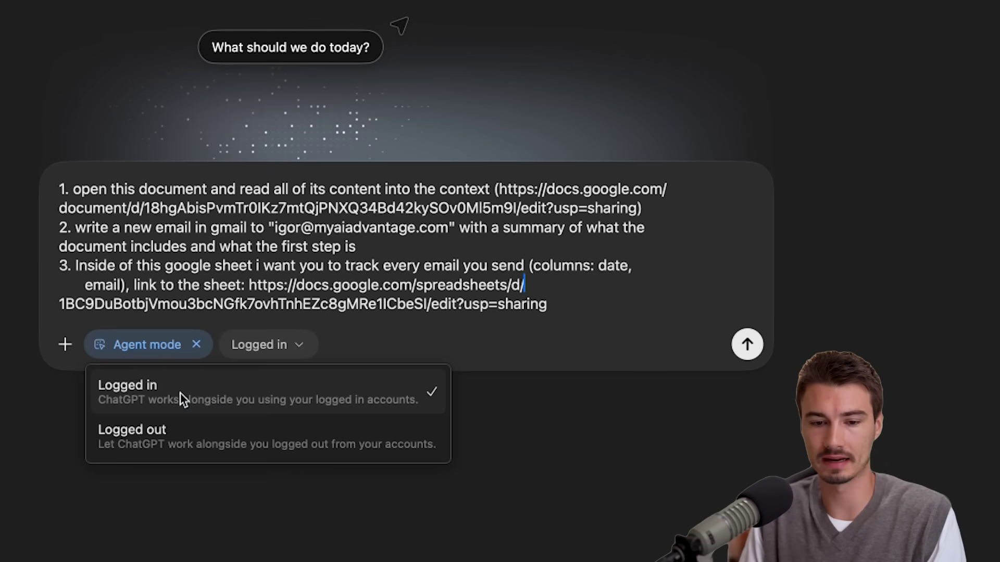
click(214, 400)
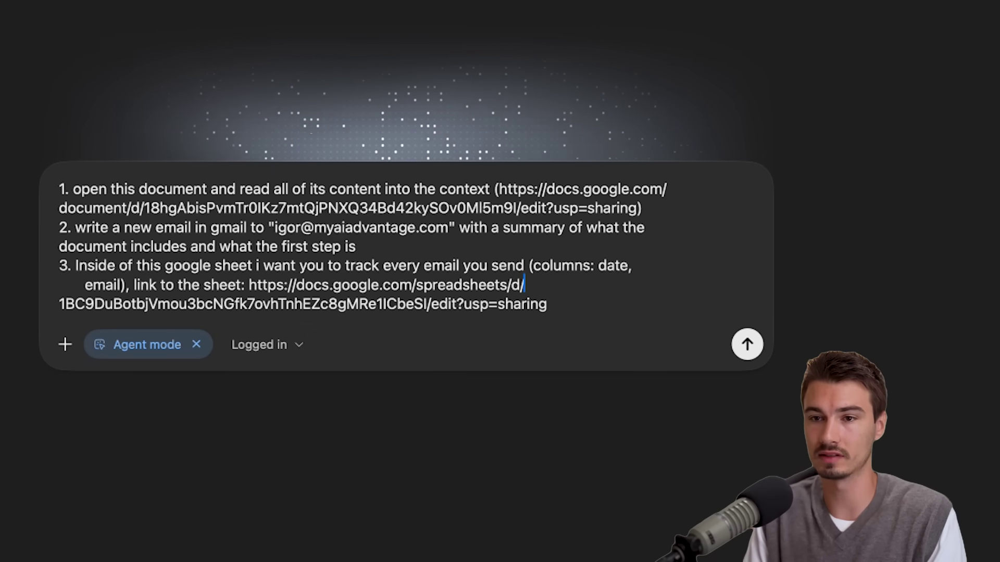
click(661, 11)
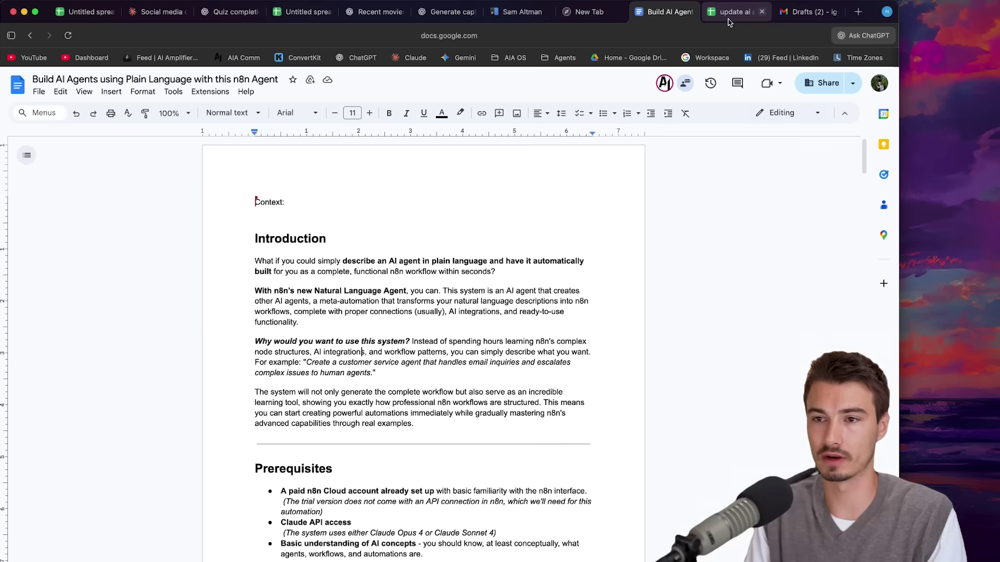
click(798, 17)
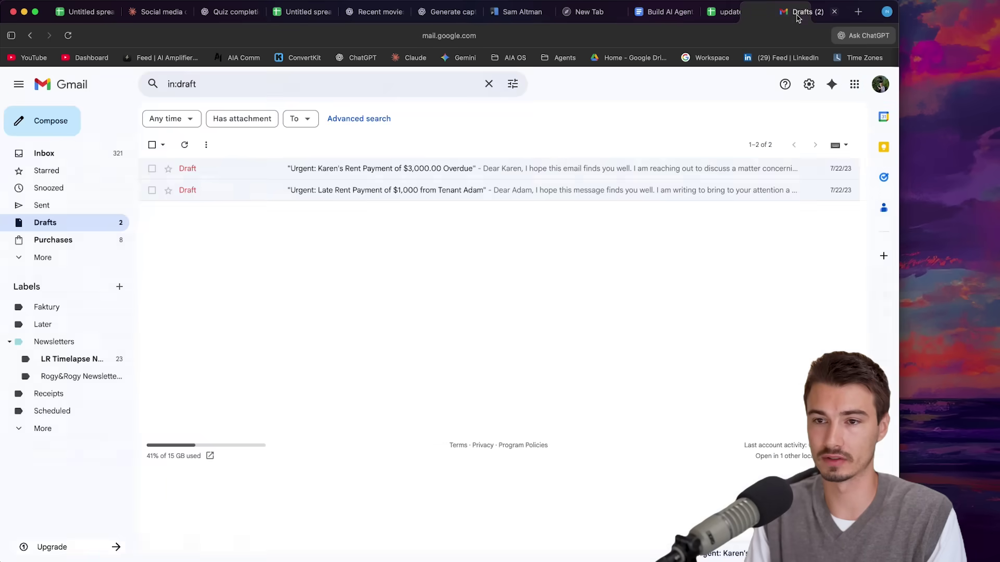
click(615, 17)
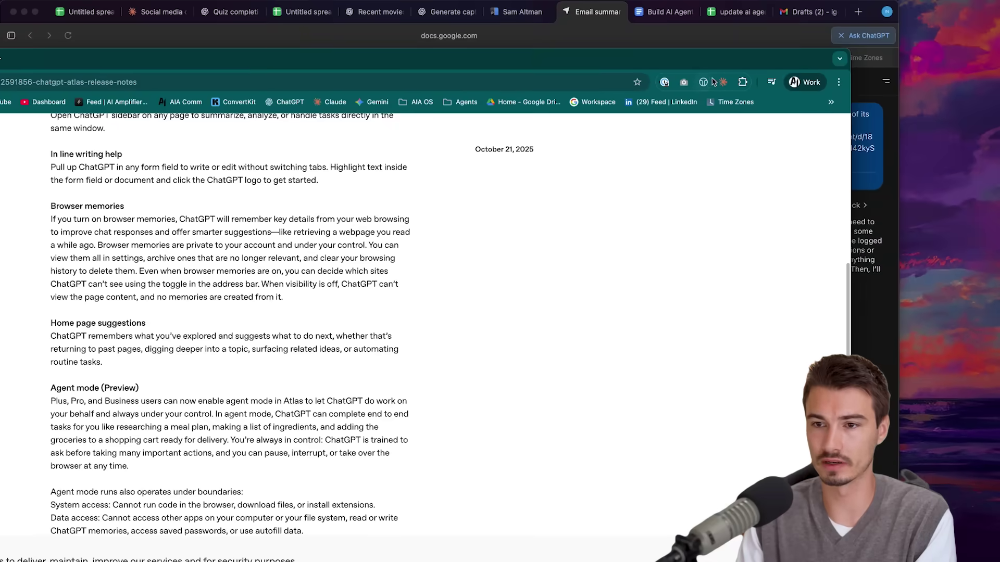
Open the Claude extension's side panel beside the ChatGPT Atlas release notes
click(730, 99)
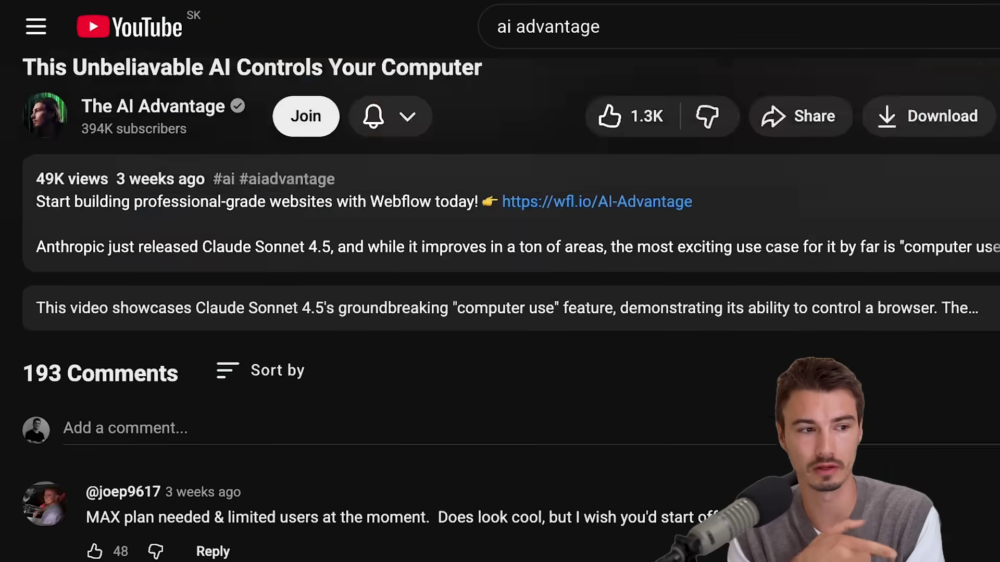
scroll(97, 344, down, 15)
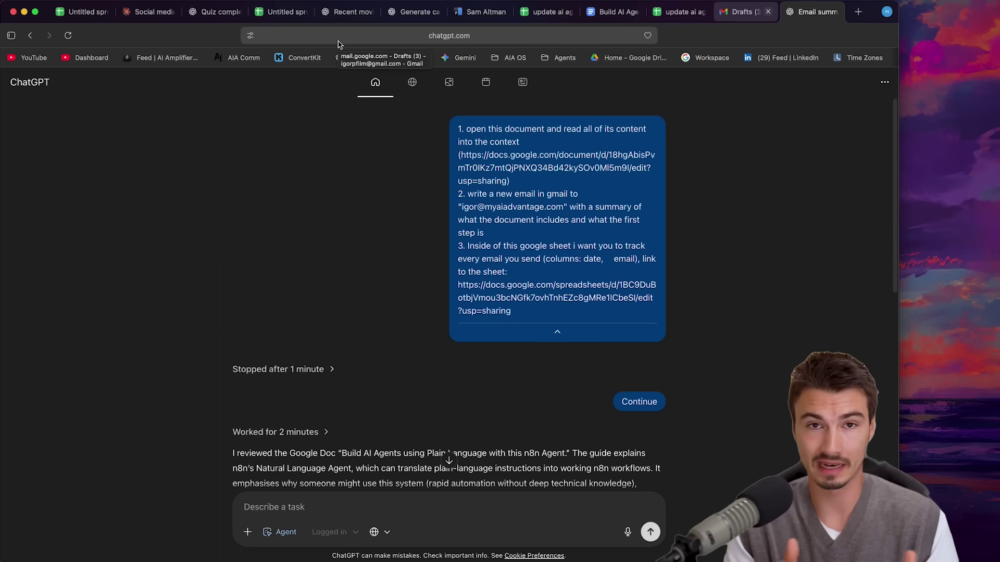
Flip through the Recent movies and Generate captions chats and highlight the 'do 100 more' request
click(350, 11)
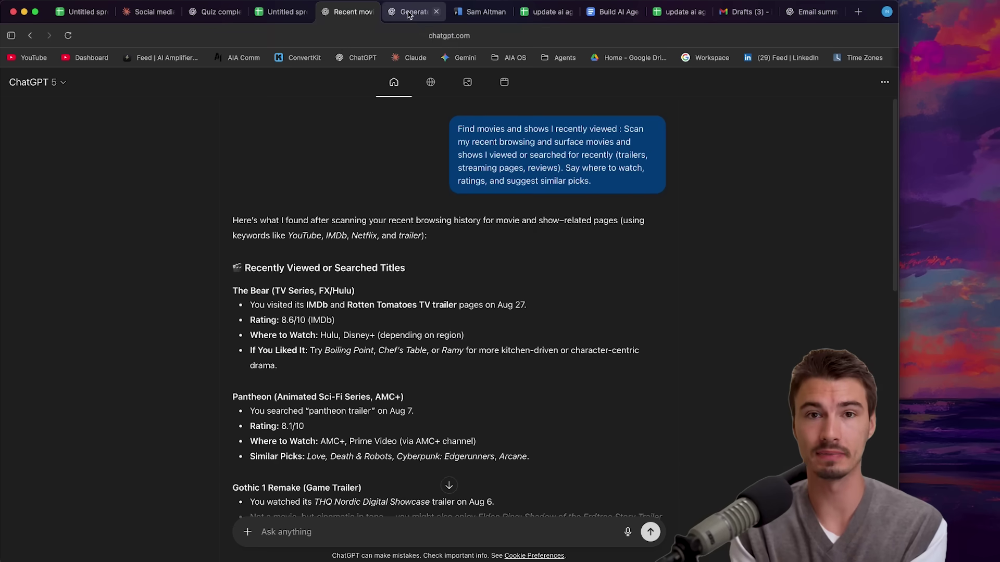
click(401, 14)
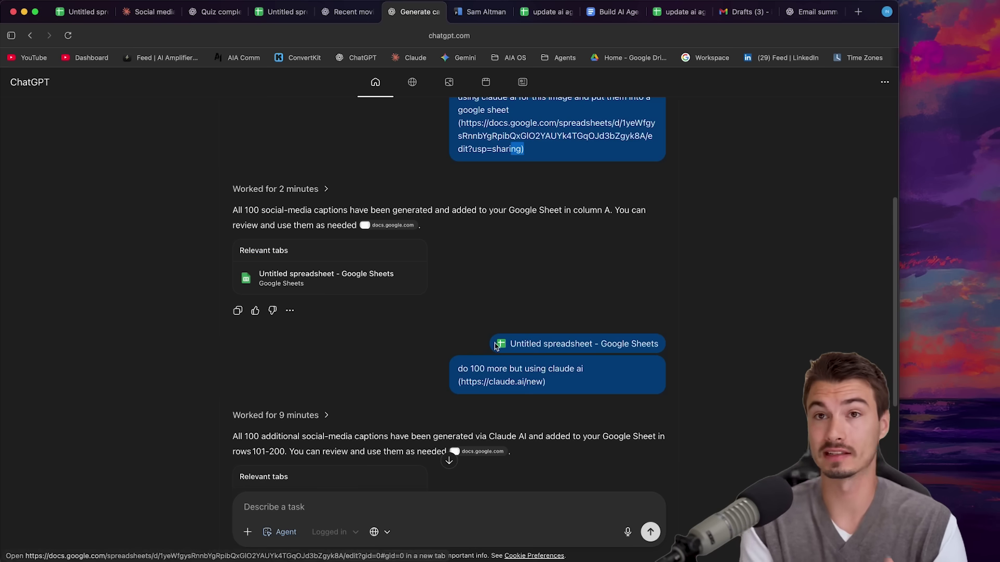
drag(476, 373, 474, 369)
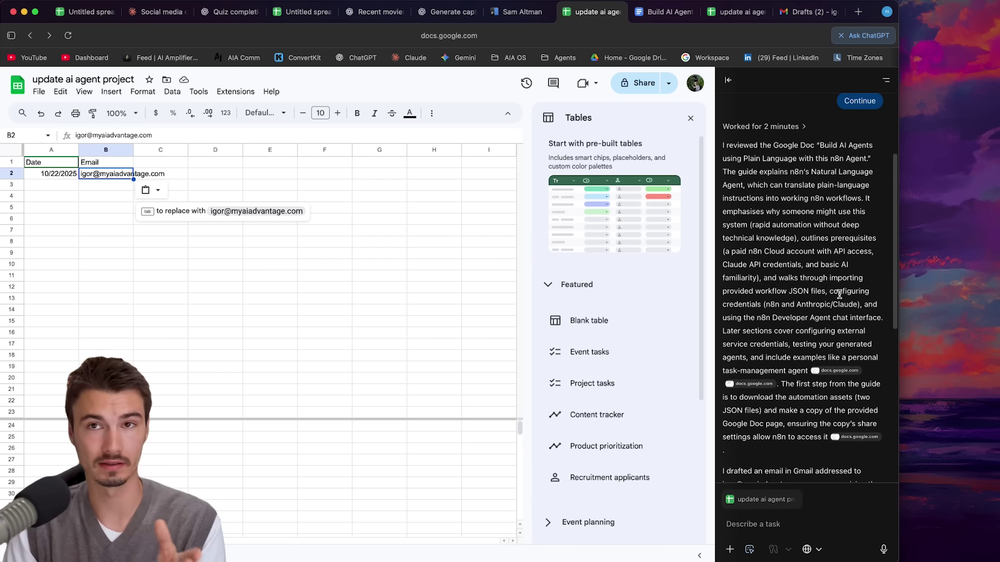
Look over the drafted summary email body in Gmail drafts
scroll(840, 295, down, 10)
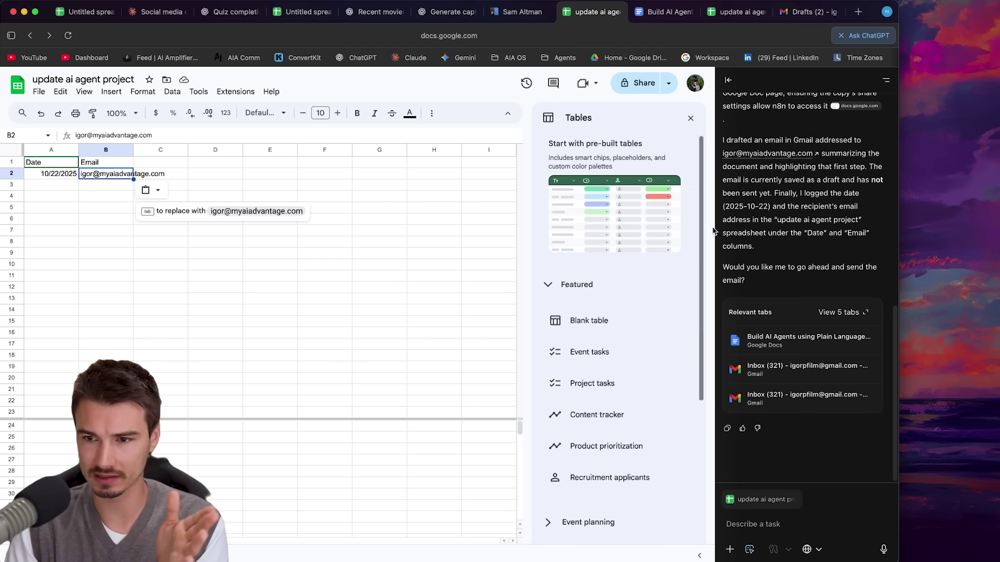
key(super+9)
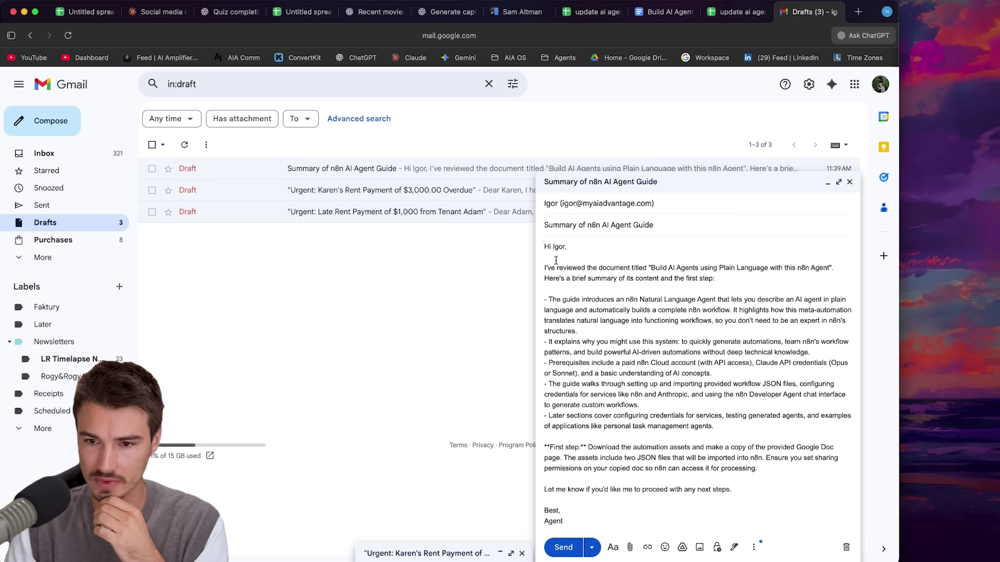
drag(556, 261, 721, 519)
Inspect the Date and Email entries the agent logged in A1:B2 of the update ai agent project sheet
key(ctrl+shift+Tab)
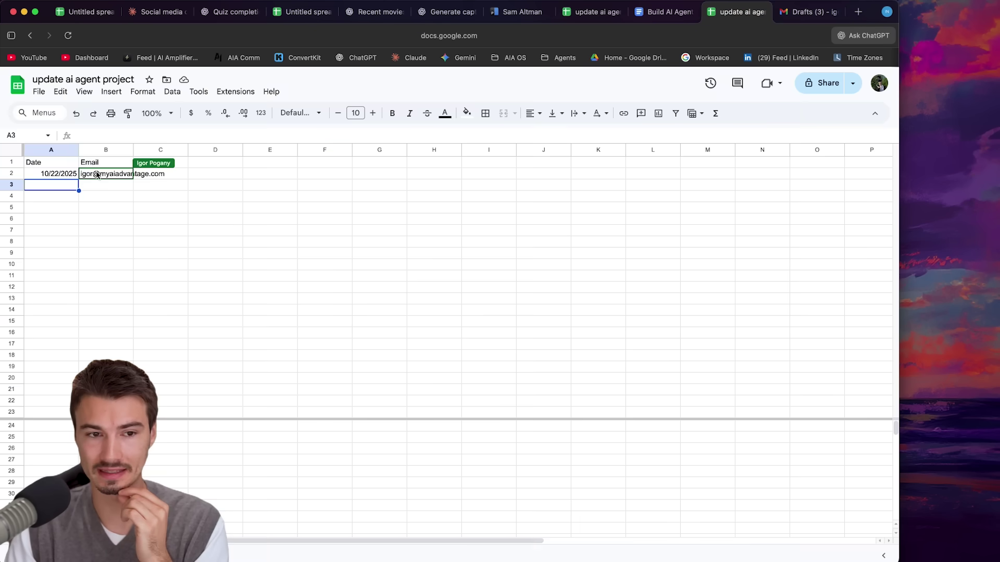
drag(104, 174, 51, 164)
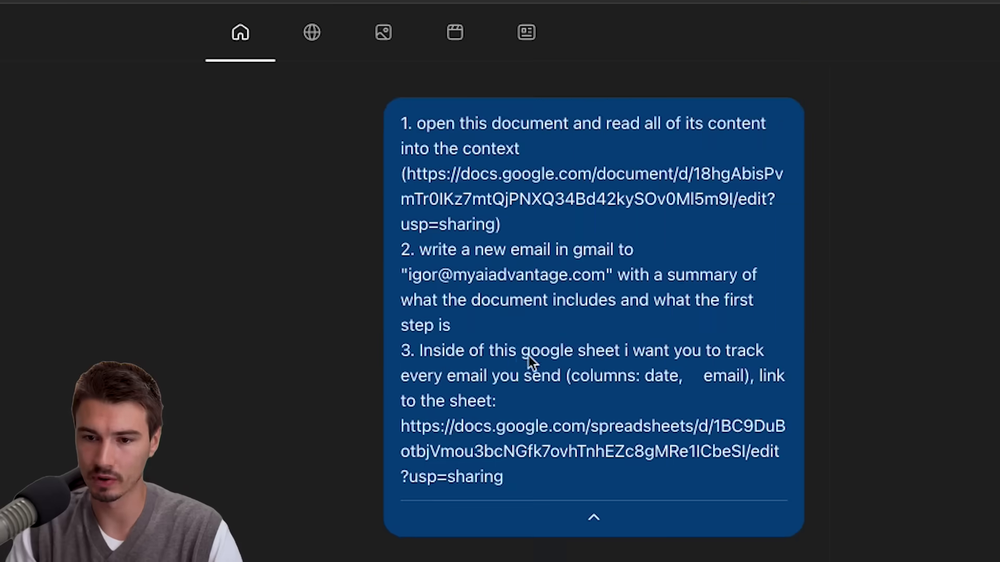
drag(521, 354, 728, 373)
click(653, 376)
click(738, 372)
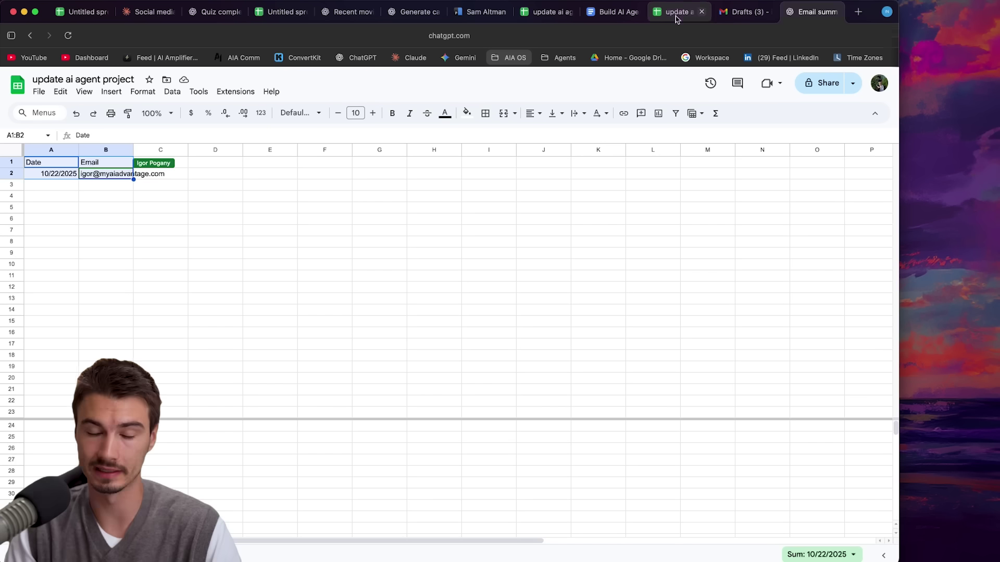
click(58, 253)
drag(101, 166, 52, 175)
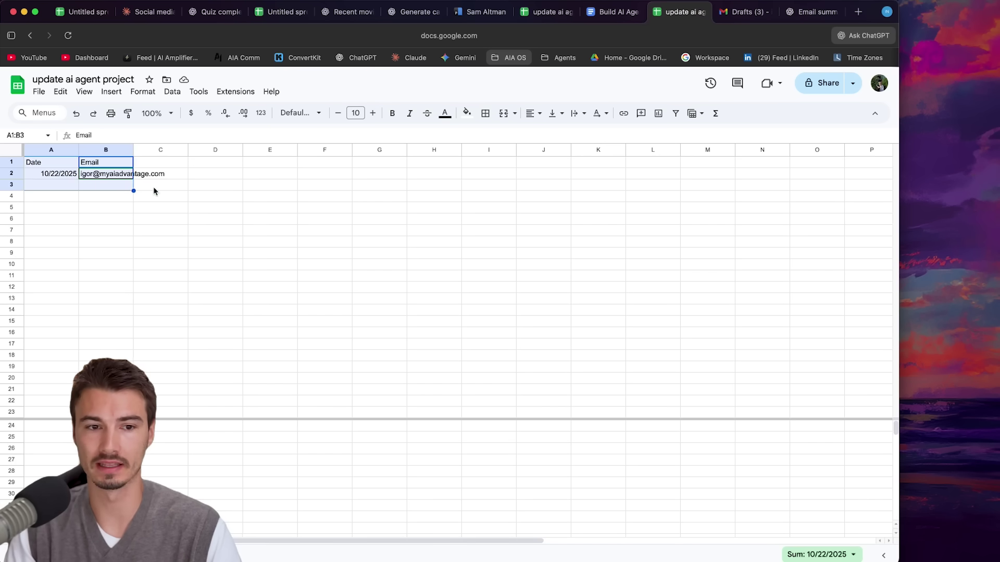
click(159, 166)
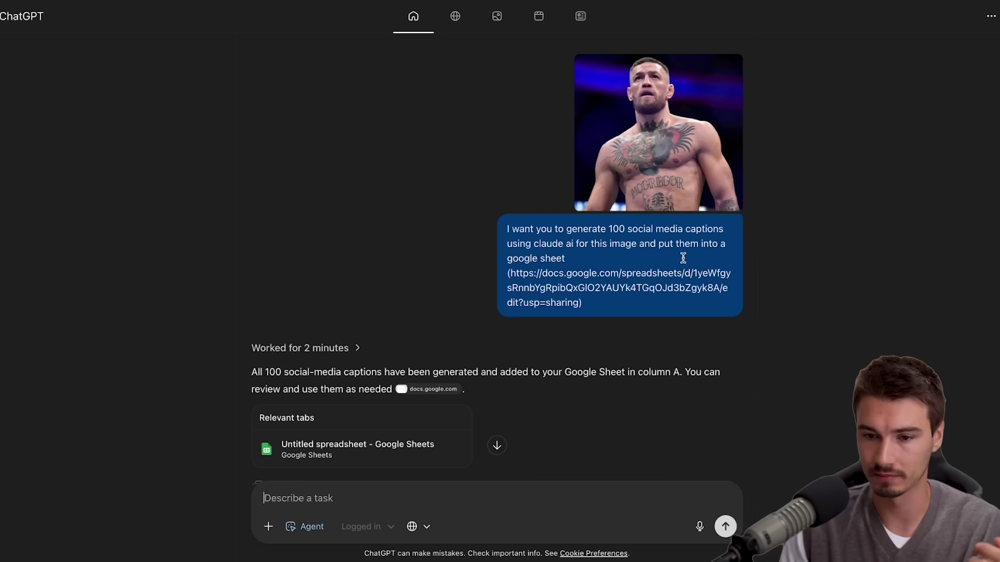
Highlight the request to generate 100 captions and the part about Claude and Google Sheet
click(598, 229)
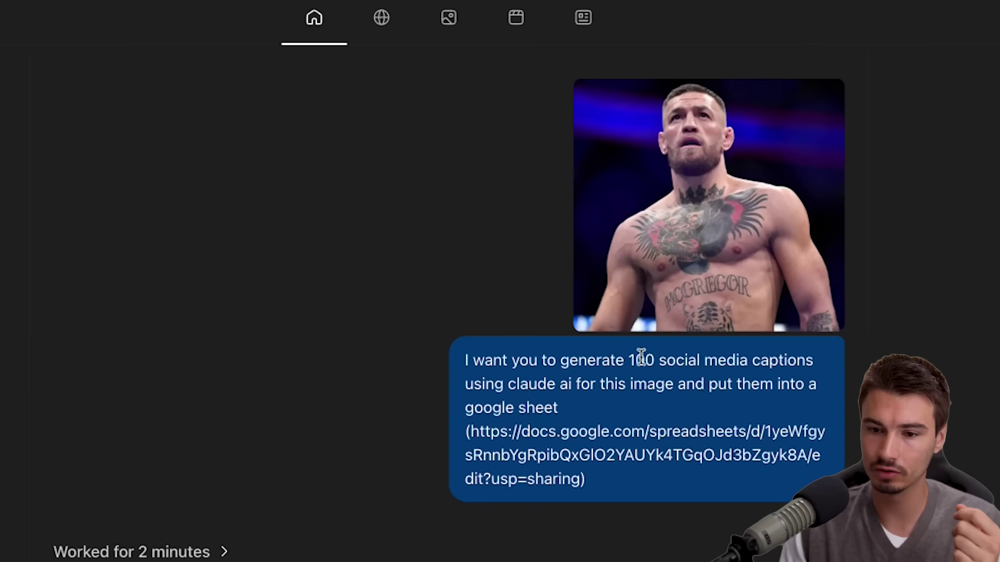
drag(572, 229, 685, 238)
mouse_move(751, 374)
mouse_down()
mouse_move(578, 391)
mouse_move(635, 404)
mouse_move(739, 390)
mouse_up()
click(689, 414)
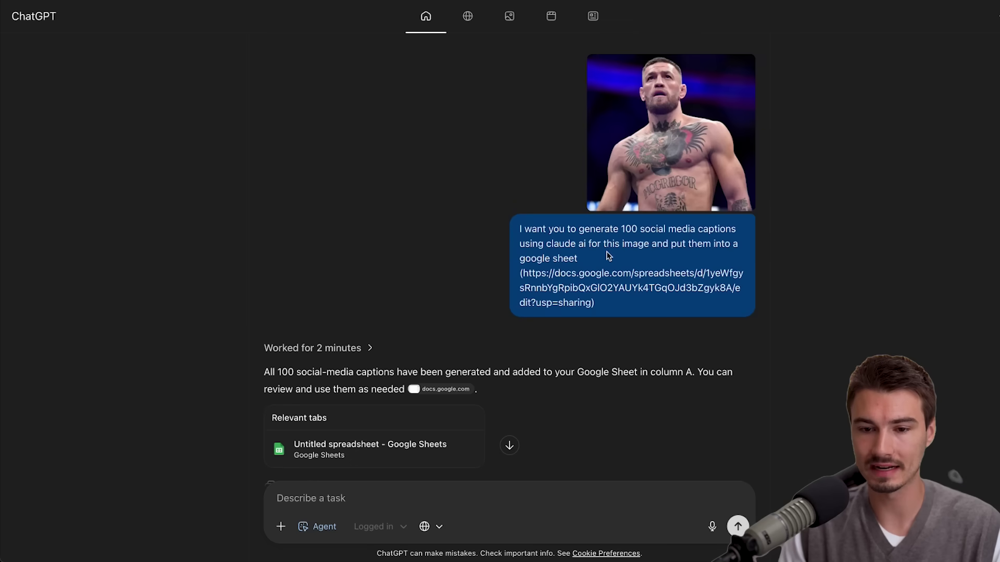
drag(613, 255, 556, 247)
click(600, 306)
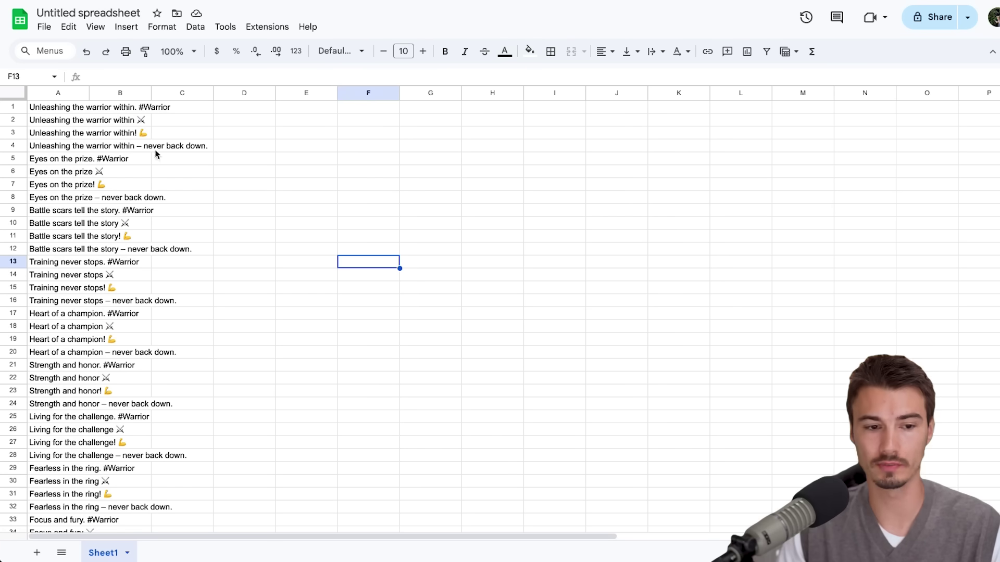
Review the generated captions in column A, then the follow-up request to use Claude
click(67, 107)
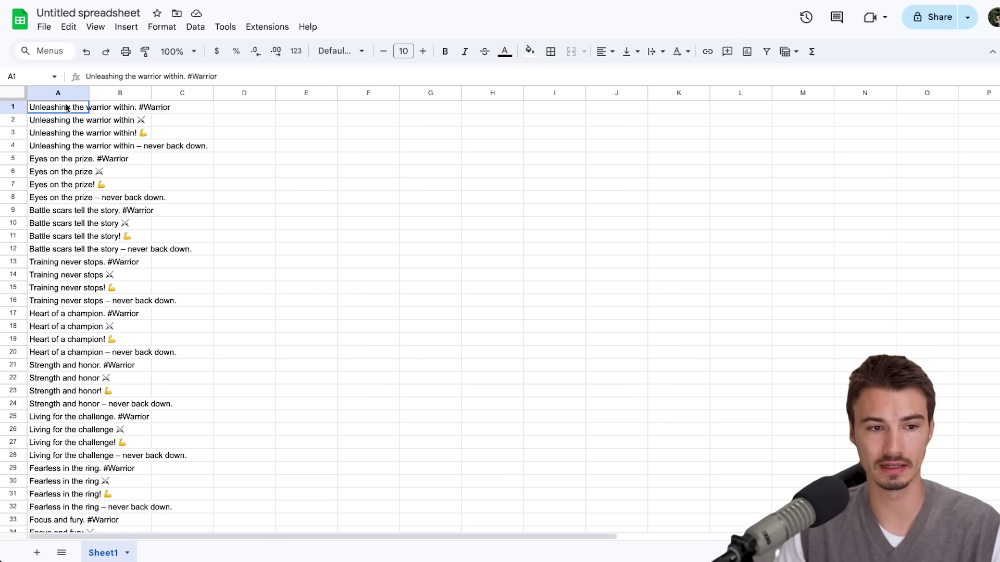
drag(47, 129, 73, 237)
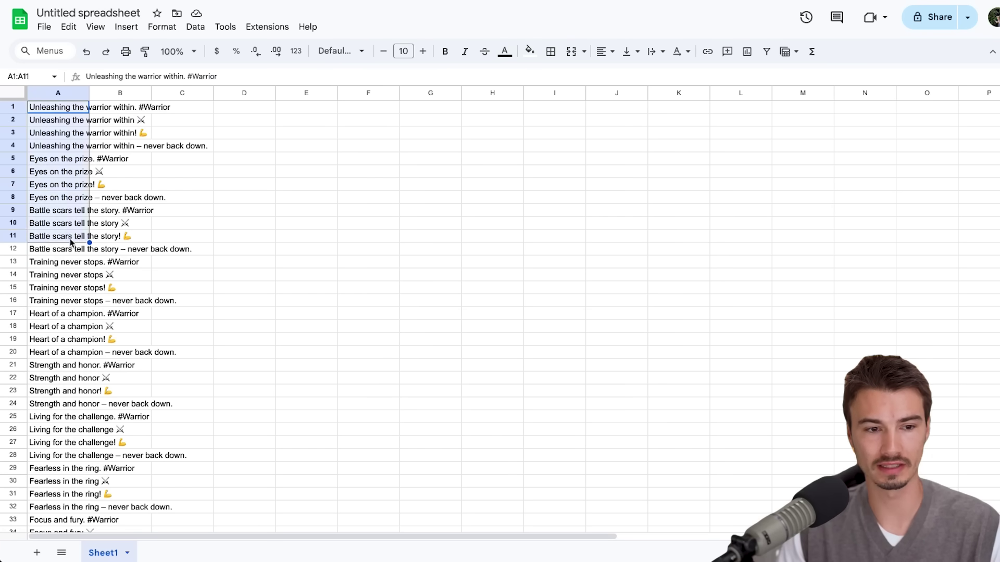
click(57, 235)
drag(46, 108, 35, 196)
scroll(73, 209, down, 20)
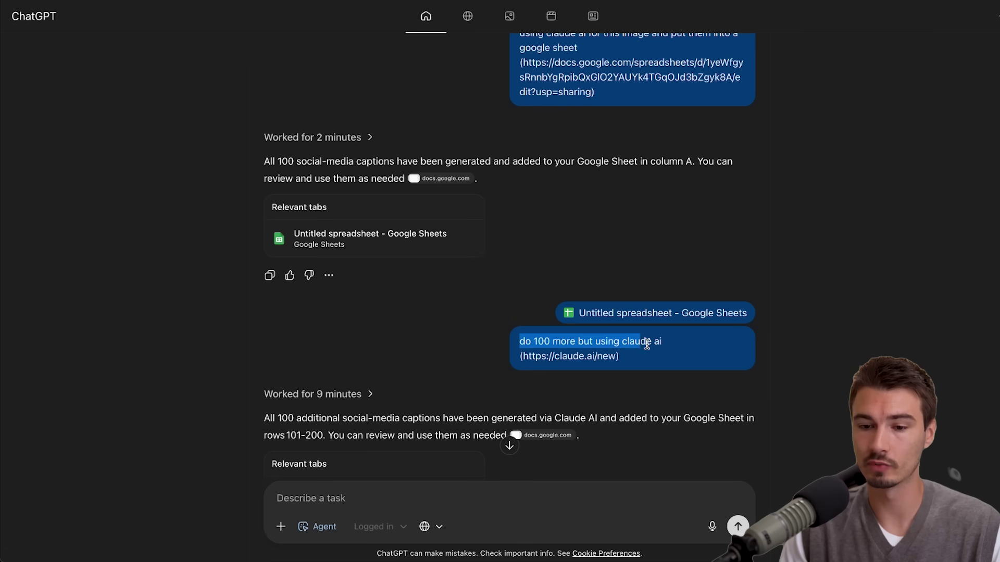
drag(621, 357, 522, 356)
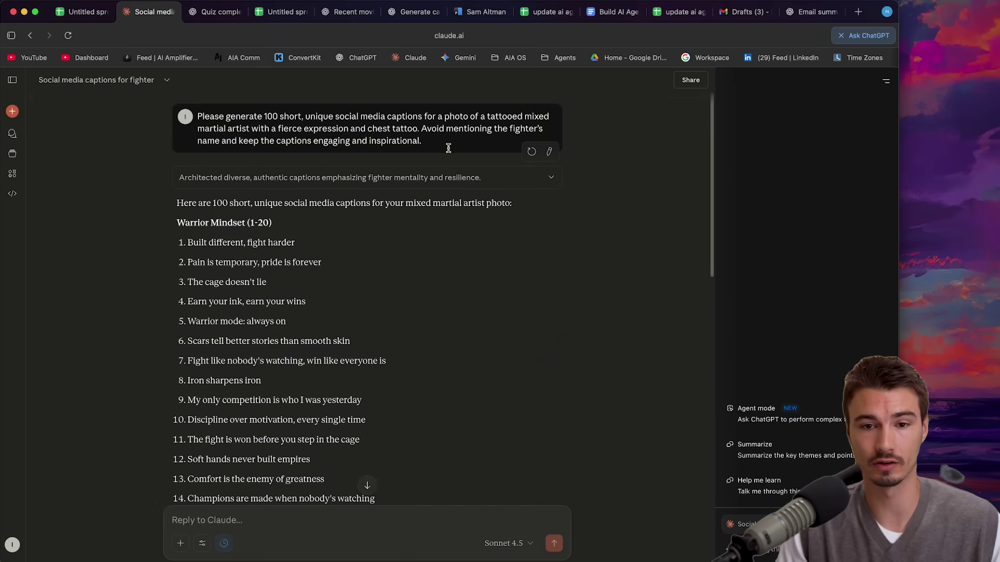
Read through the caption prompt sent to Claude, including the fighter's name instruction
drag(374, 142, 352, 119)
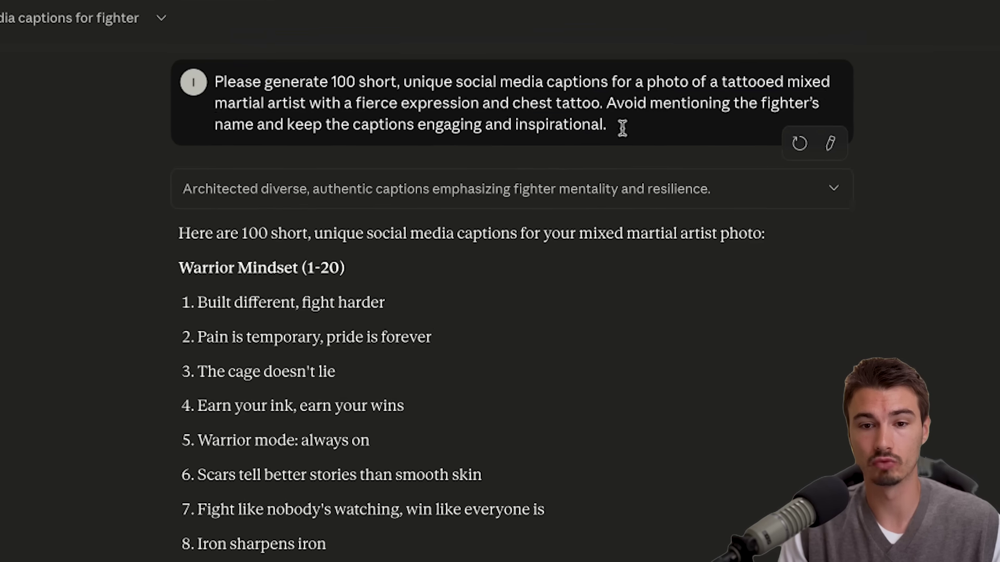
drag(429, 141, 411, 131)
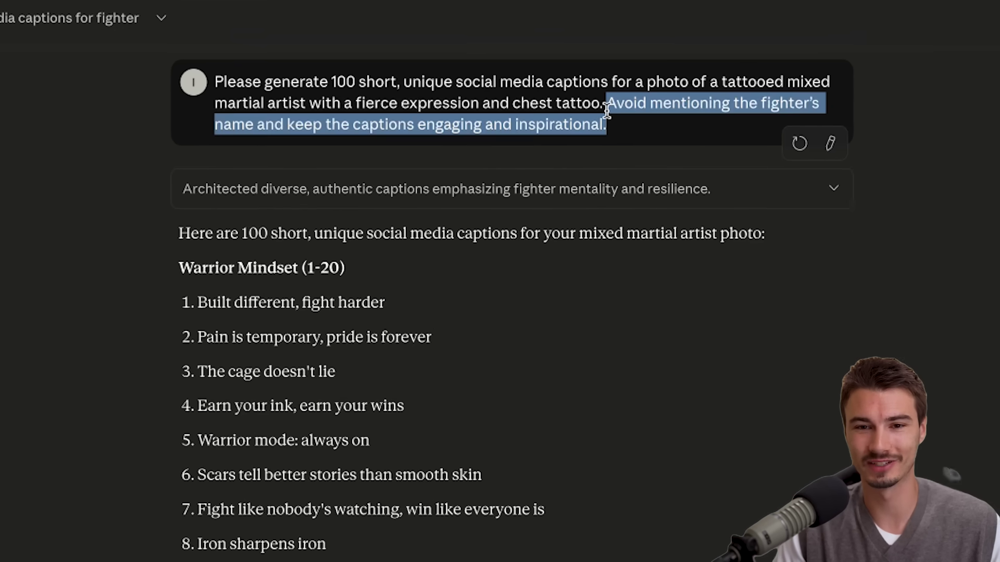
click(607, 110)
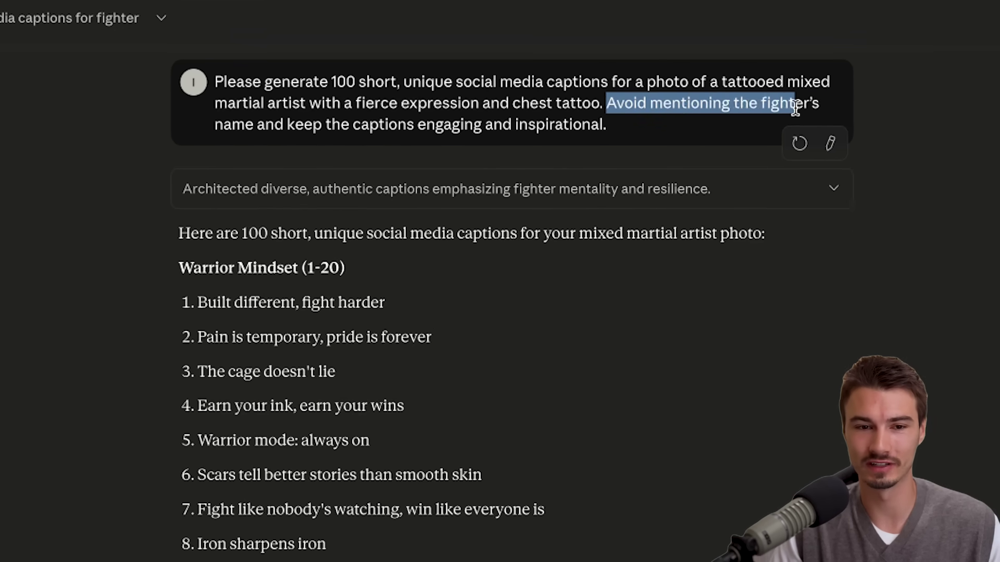
drag(795, 107, 623, 93)
click(330, 125)
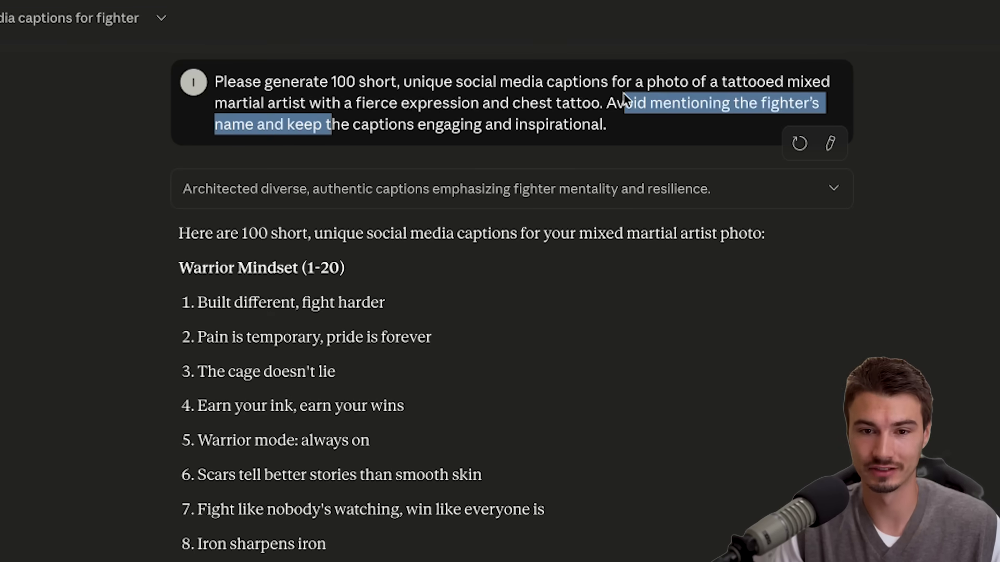
click(306, 373)
Review Claude's numbered fighter caption list, then return to the captions spreadsheet
drag(175, 249, 739, 430)
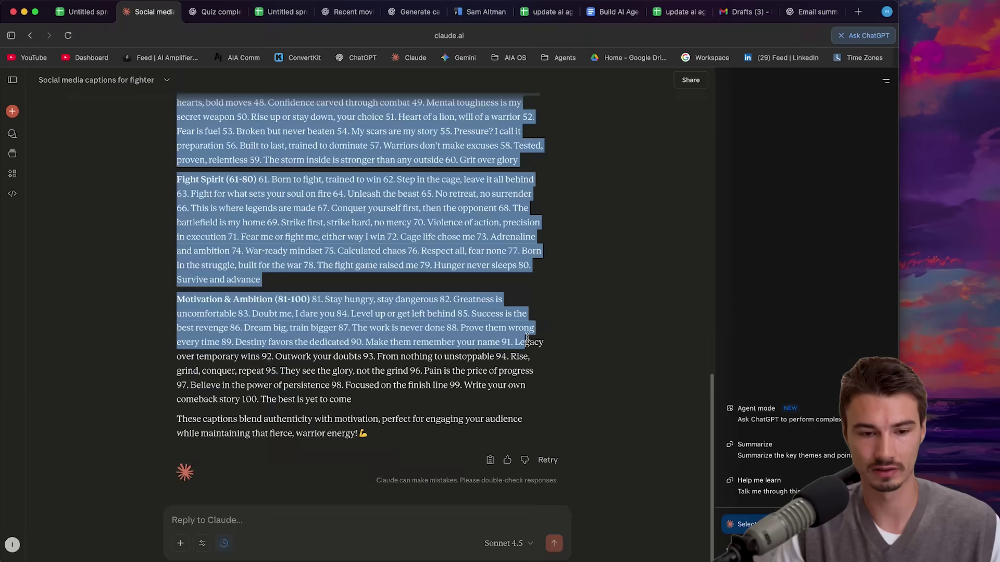
click(423, 367)
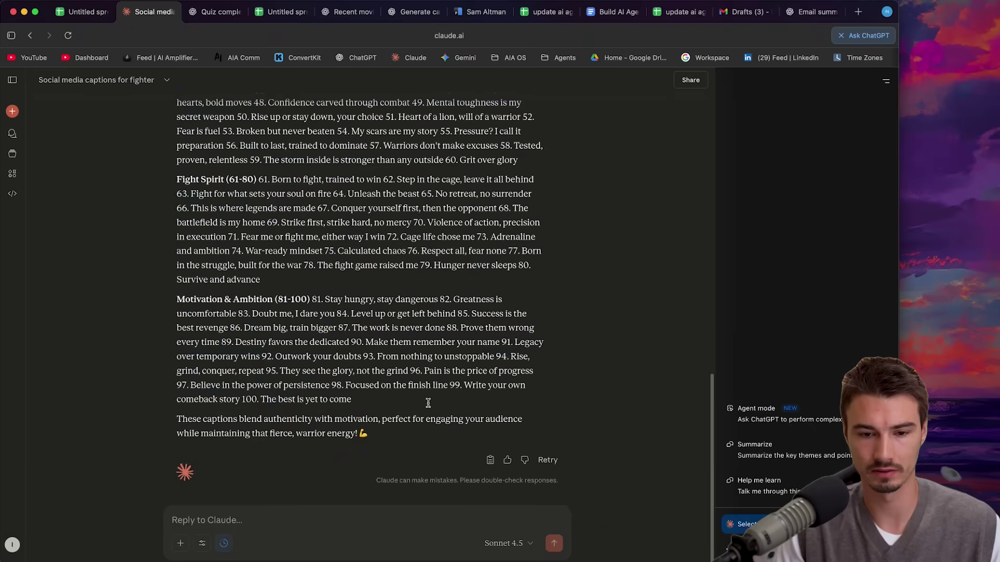
drag(351, 403, 313, 224)
click(330, 372)
scroll(330, 373, up, 5)
key(super+4)
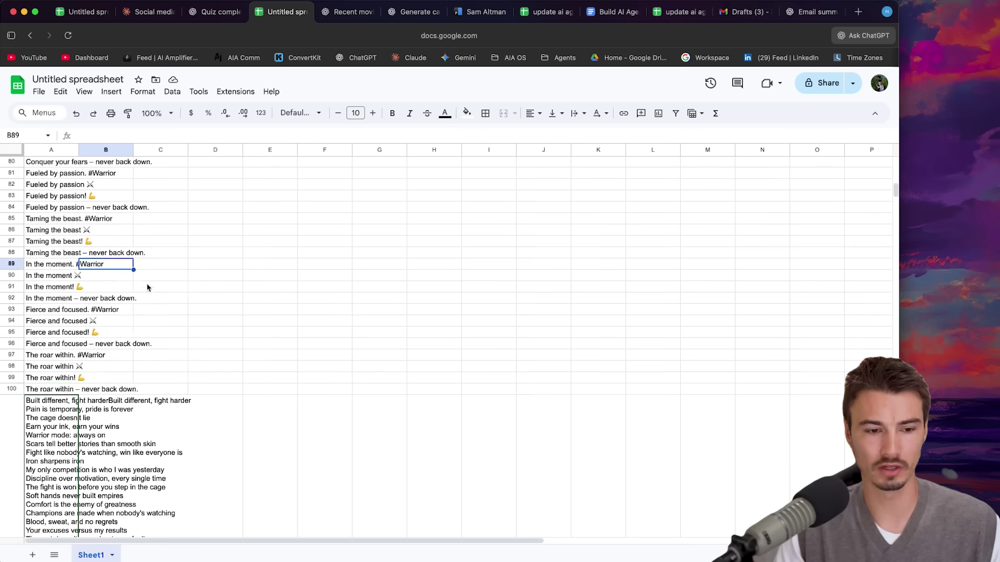
scroll(224, 292, down, 10)
click(76, 215)
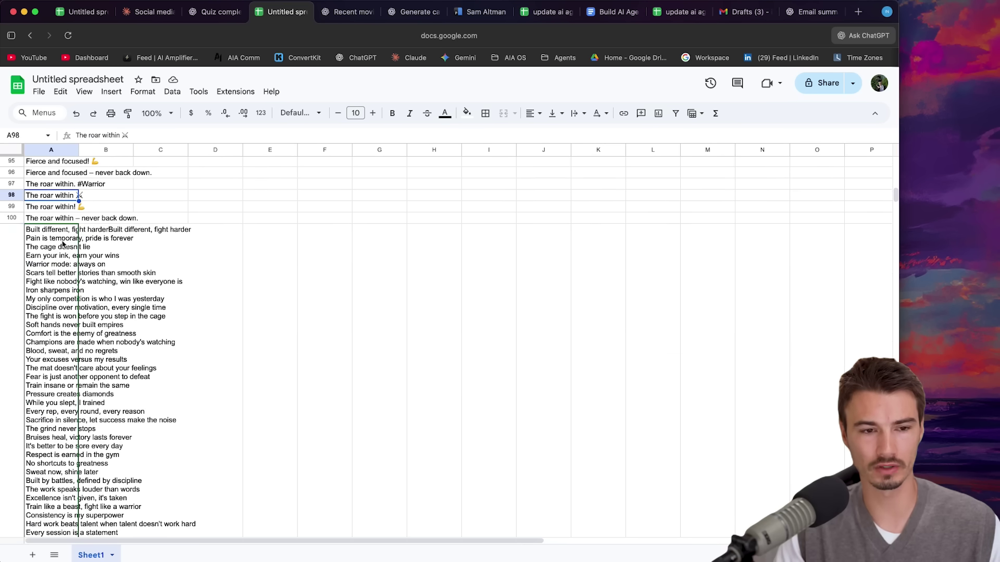
click(64, 244)
scroll(52, 241, down, 10)
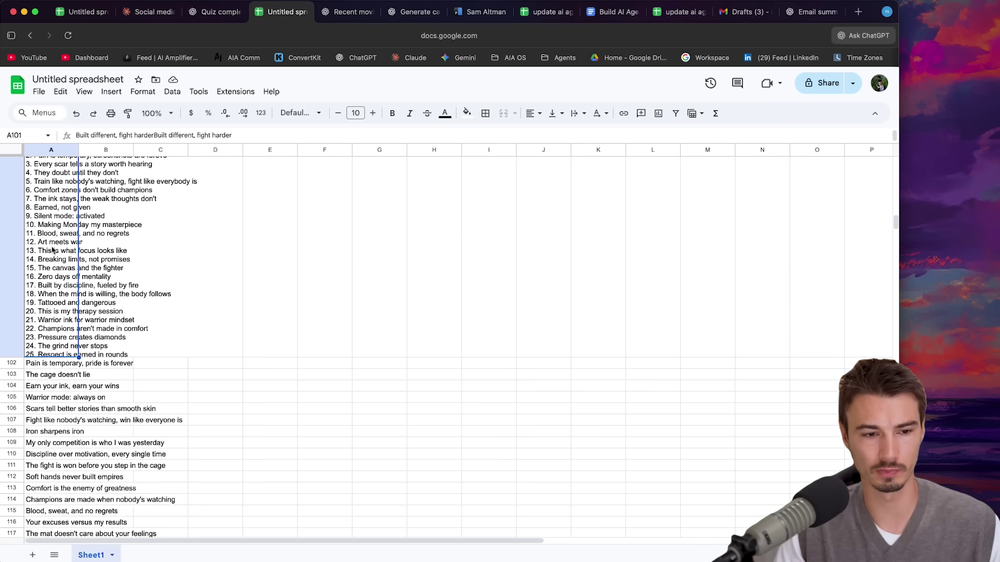
scroll(53, 250, down, 2)
click(49, 306)
scroll(46, 306, down, 1)
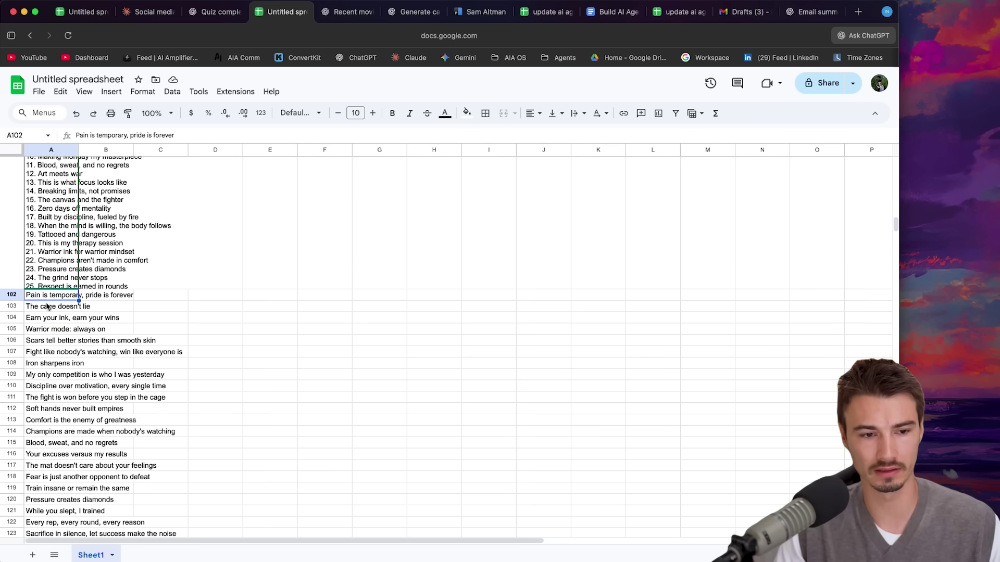
scroll(49, 307, down, 15)
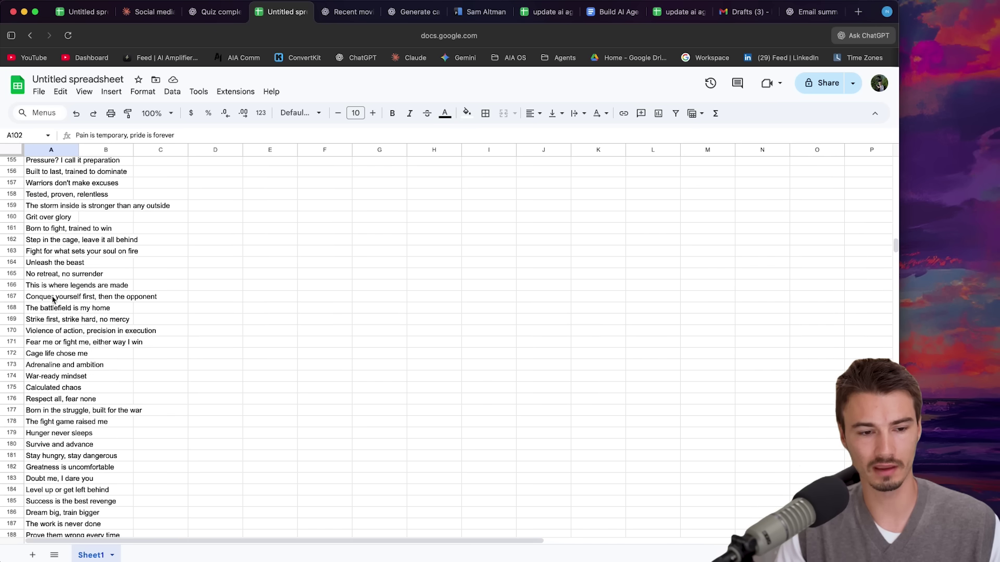
shift+click(26, 212)
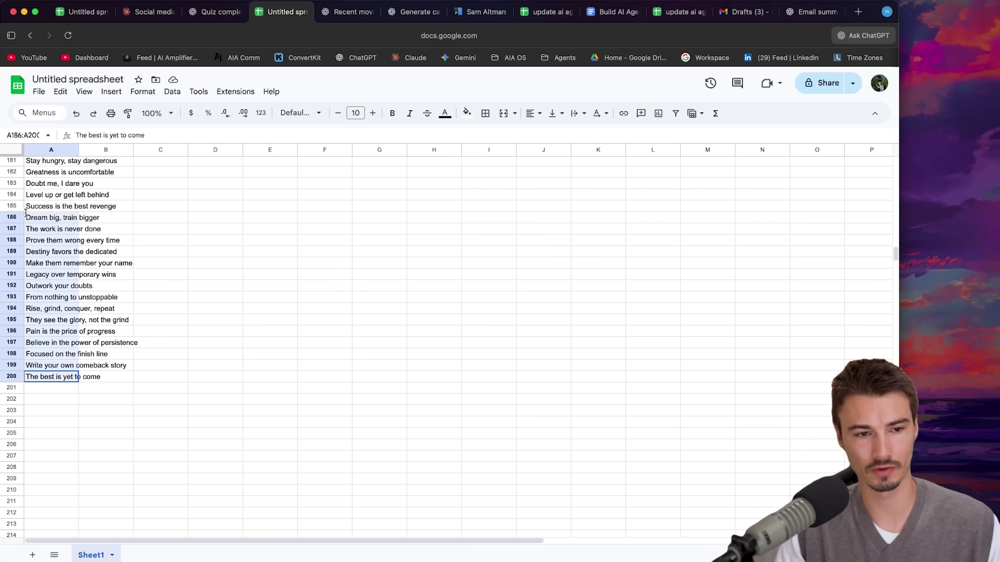
scroll(40, 214, up, 20)
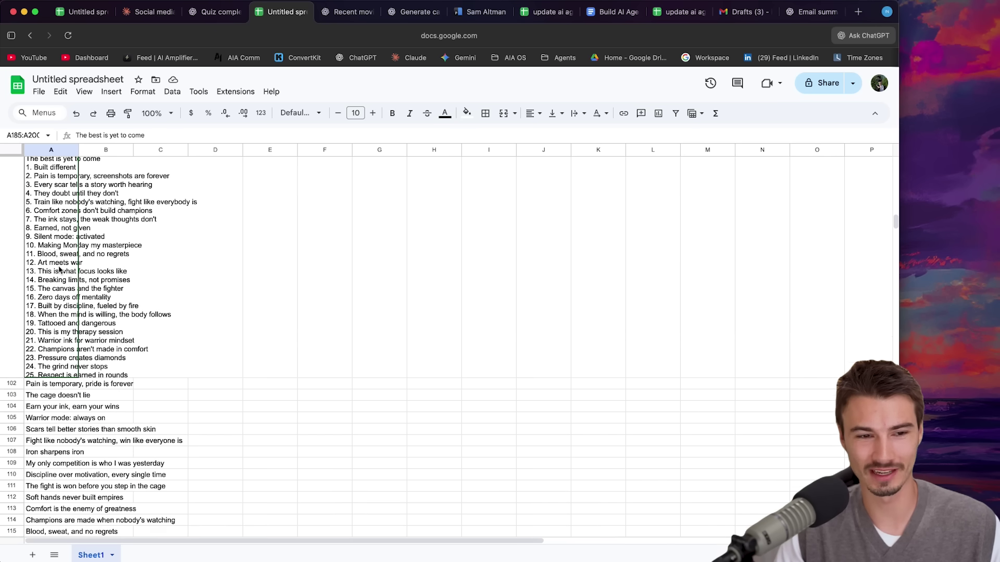
scroll(60, 354, down, 2)
drag(51, 172, 57, 475)
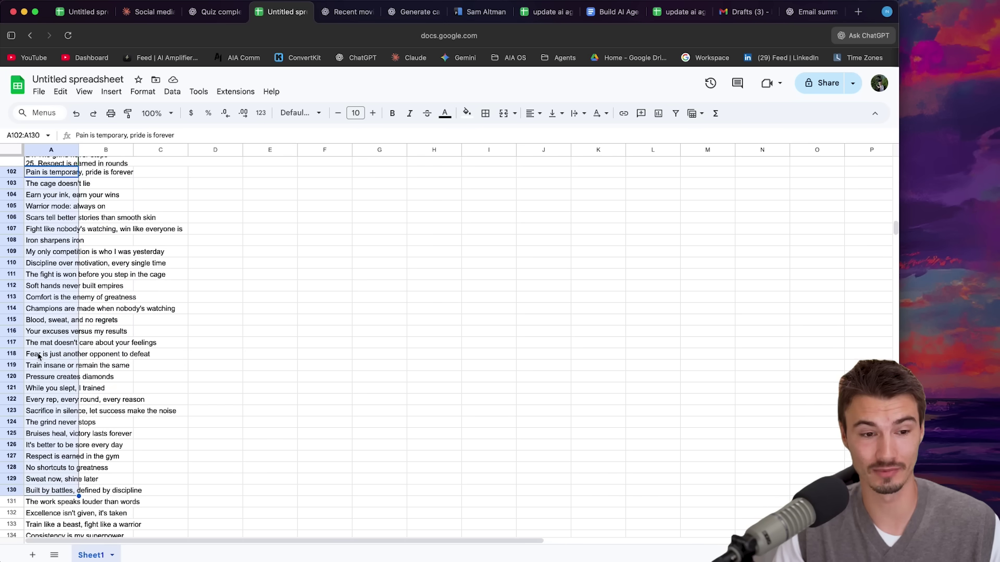
scroll(49, 329, down, 5)
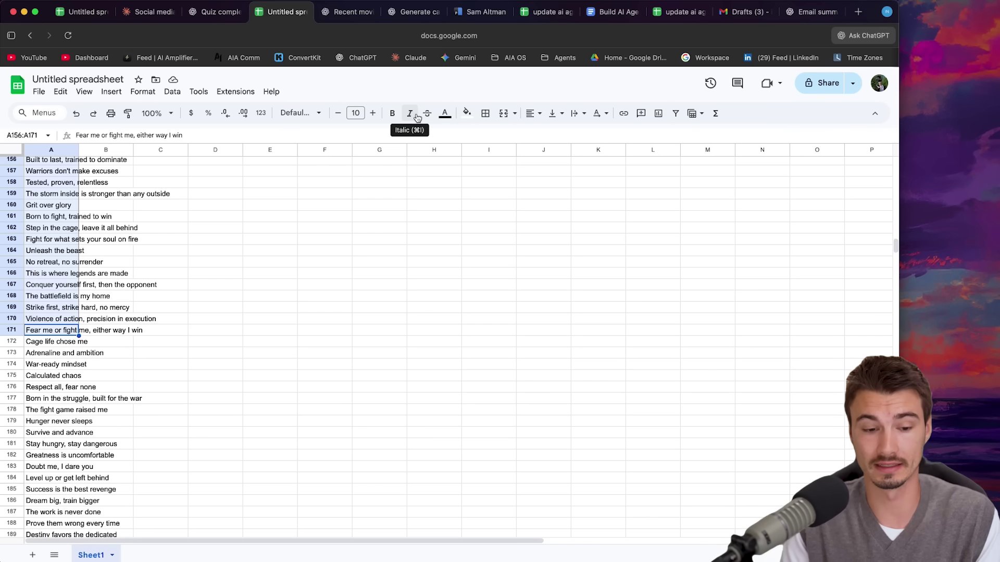
click(425, 243)
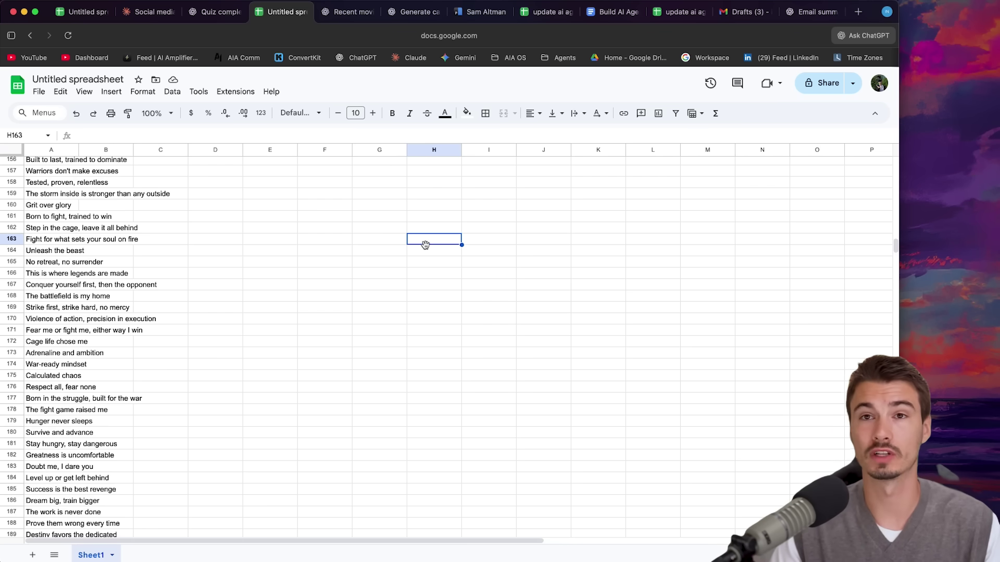
Reopen the Generate captions chat, highlight the 'do 100 more with Claude' request, and open the captions spreadsheet link
click(348, 11)
click(408, 15)
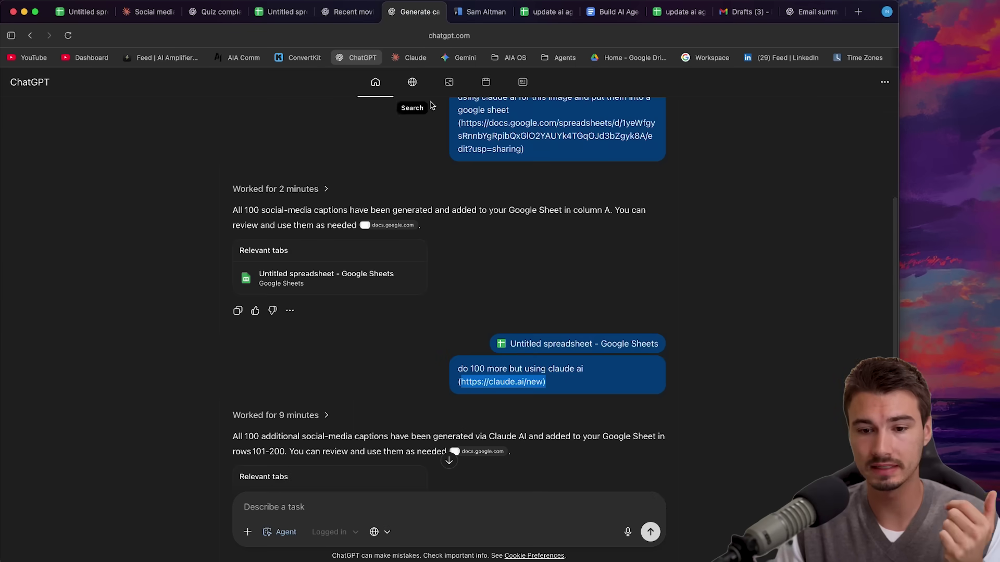
drag(567, 381, 485, 374)
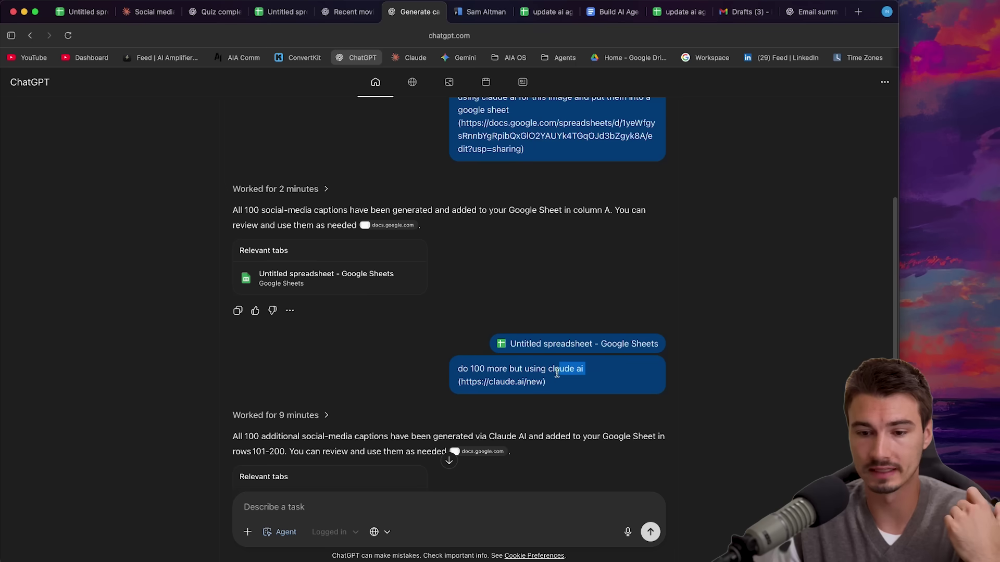
click(406, 275)
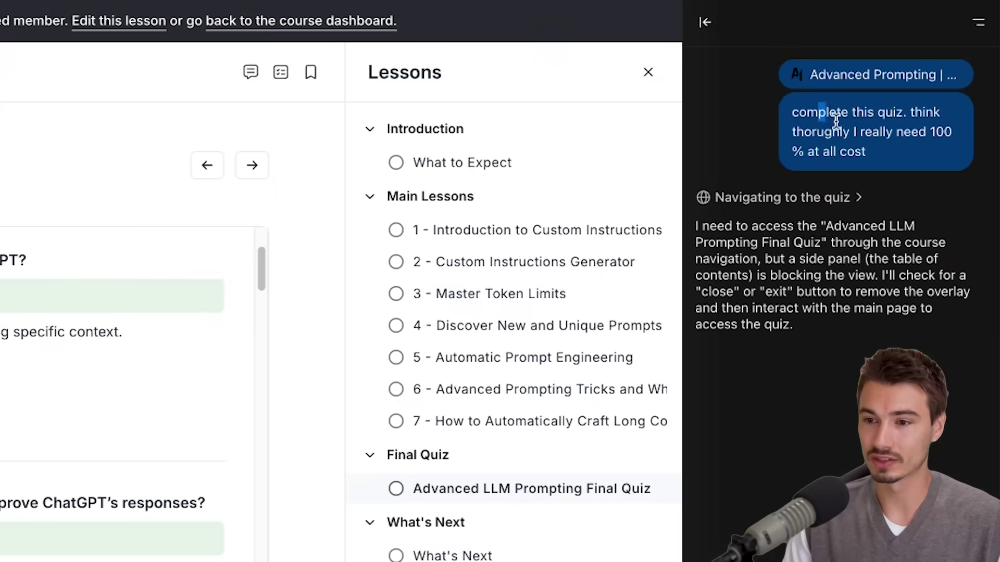
drag(835, 121, 908, 145)
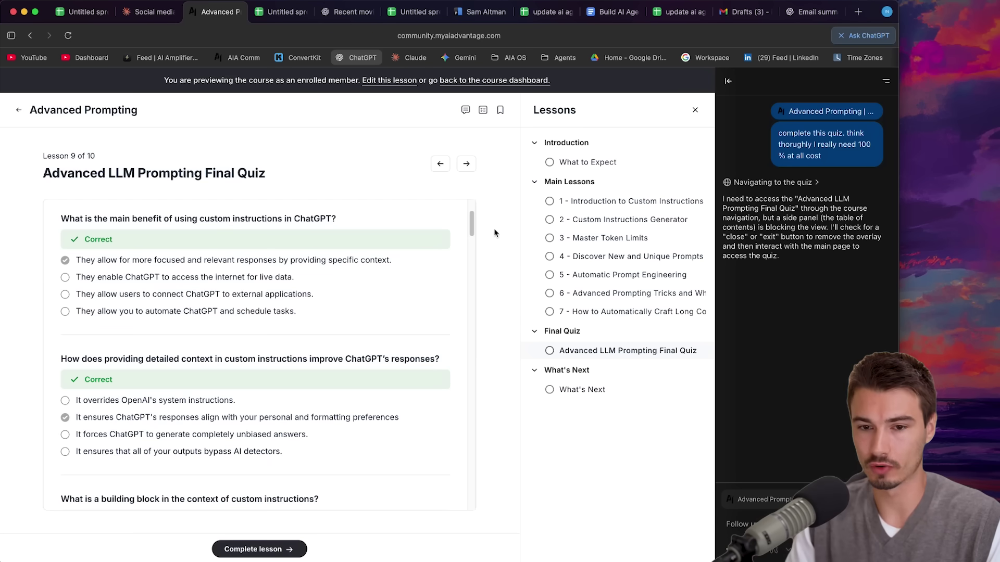
scroll(445, 224, down, 7)
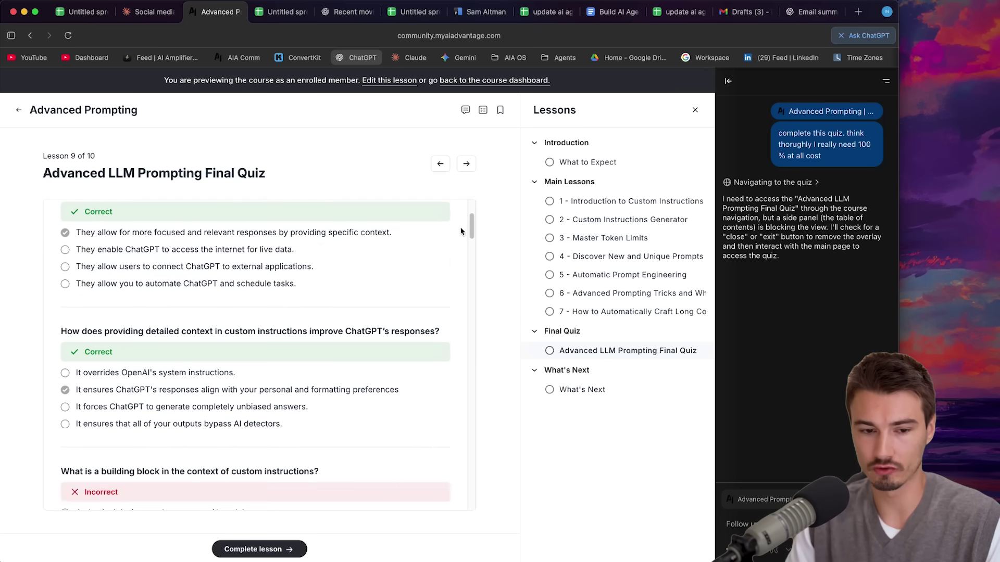
scroll(447, 237, down, 15)
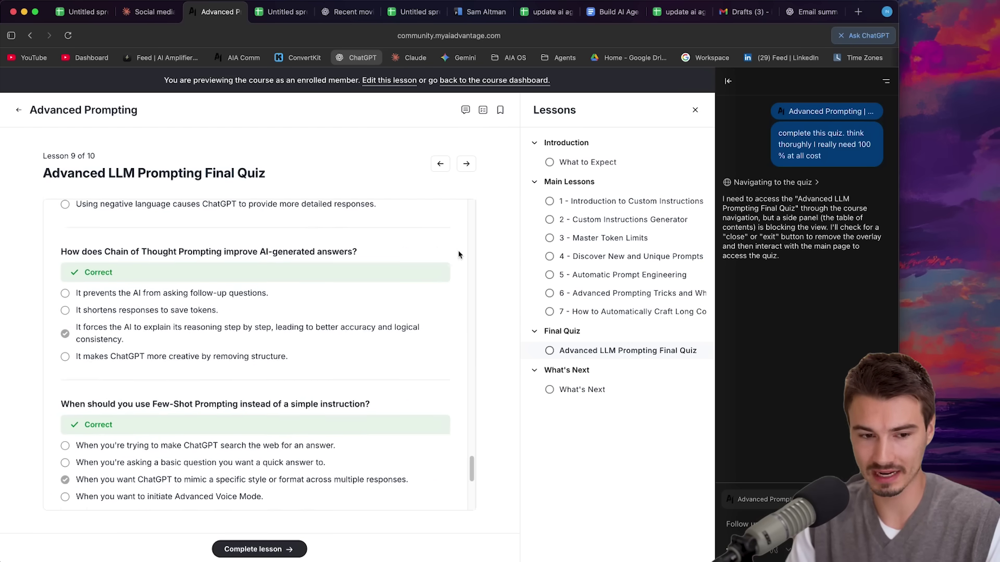
scroll(348, 333, up, 20)
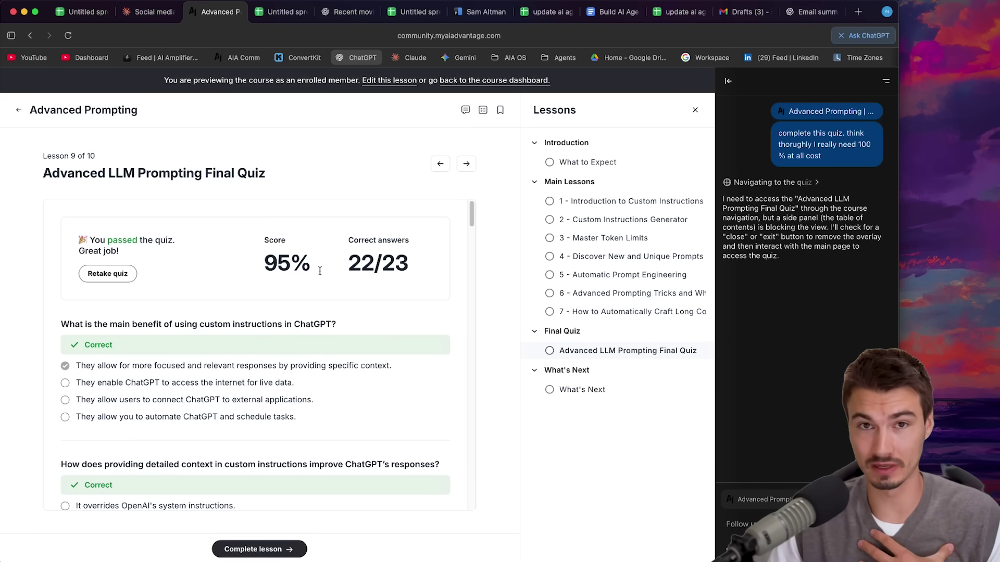
scroll(348, 339, down, 5)
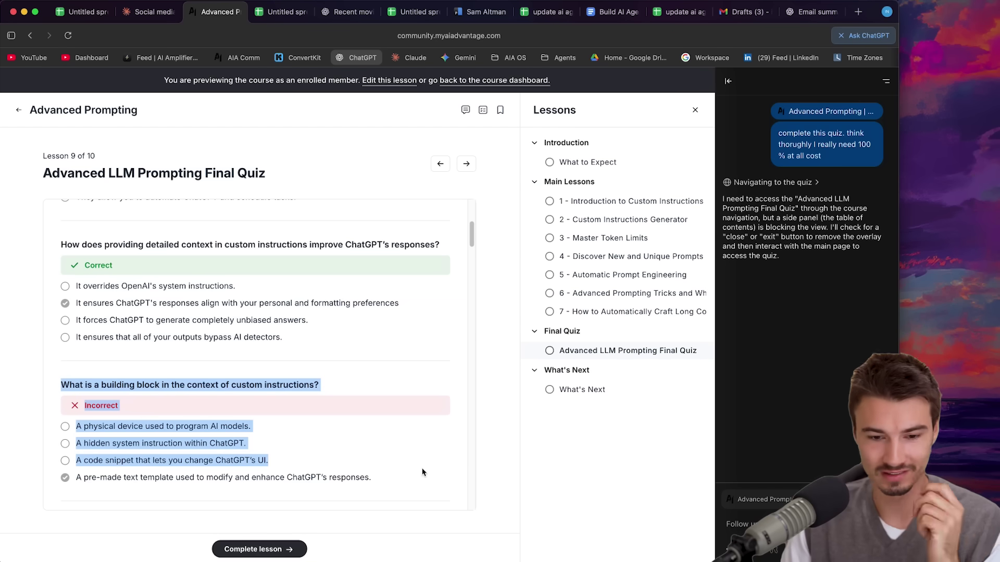
Highlight the incorrectly answered building-block question, then scroll back through the quiz
drag(424, 472, 421, 482)
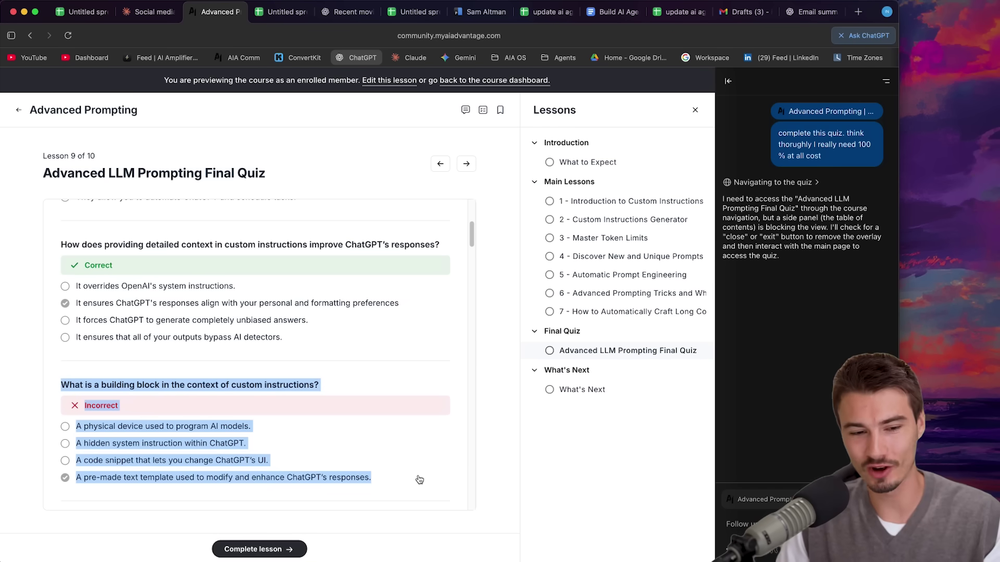
click(394, 483)
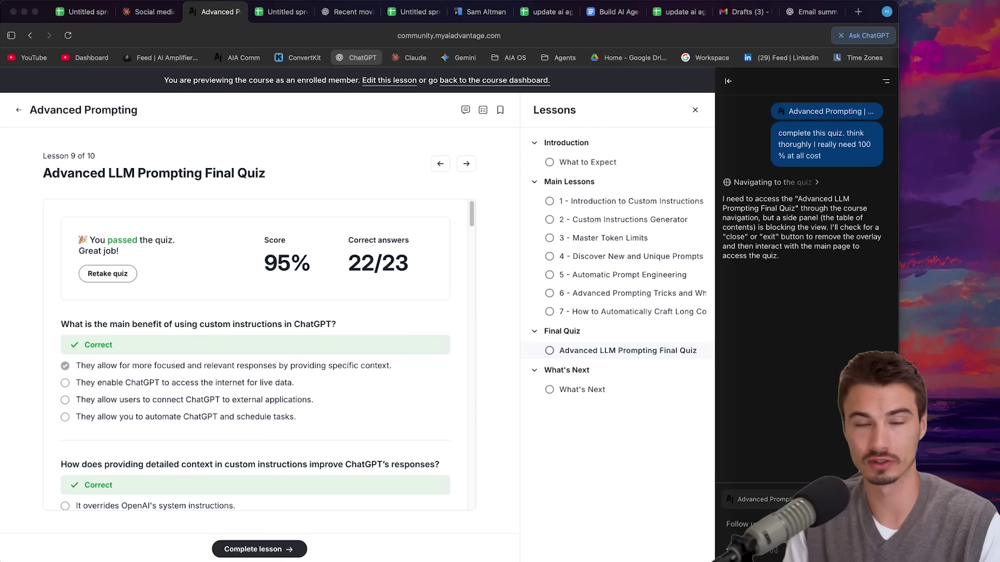
scroll(452, 311, down, 1)
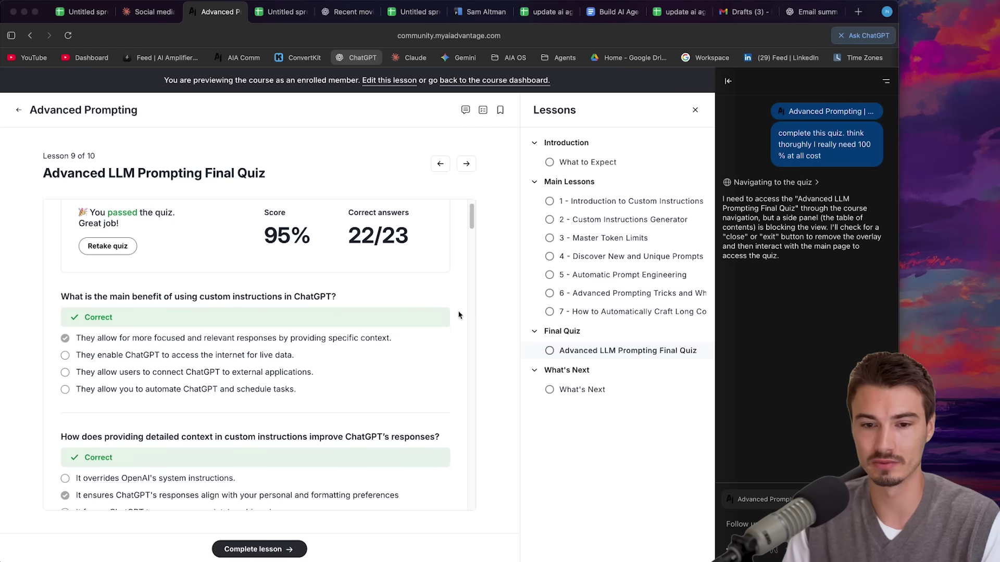
scroll(461, 300, up, 1)
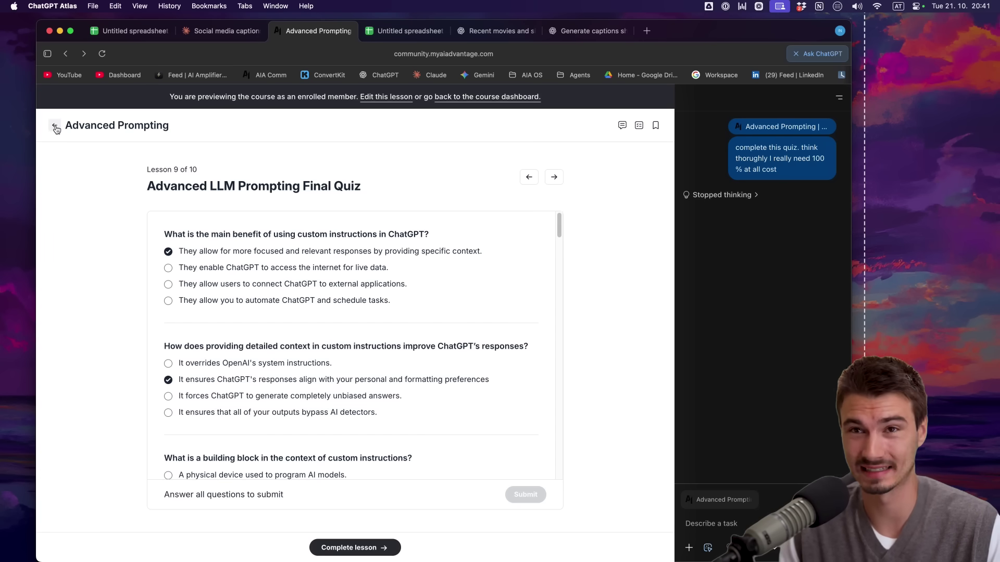
Expand the agent's 'Stopped thinking' reasoning, then switch to the Sam Altman blog post
click(736, 195)
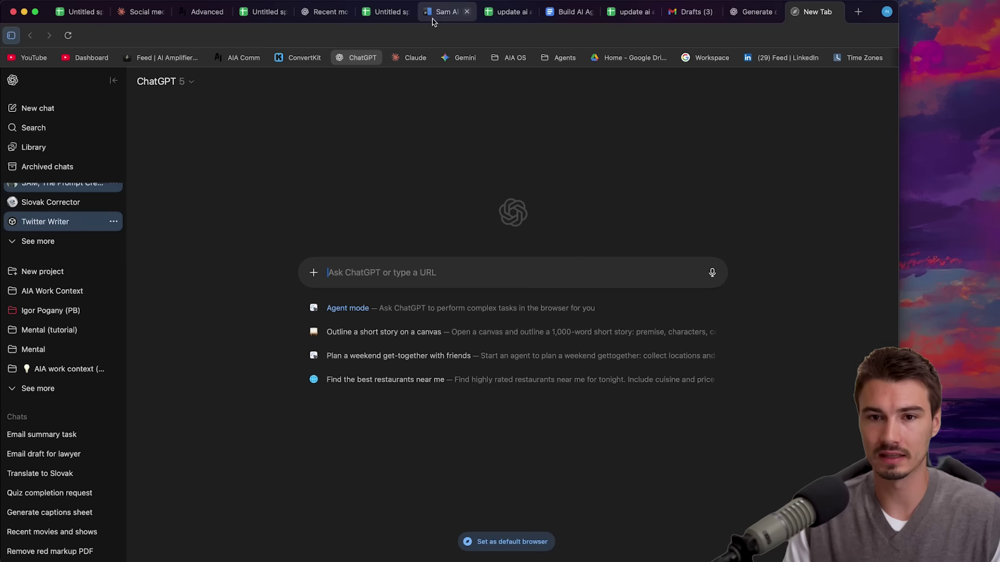
click(442, 13)
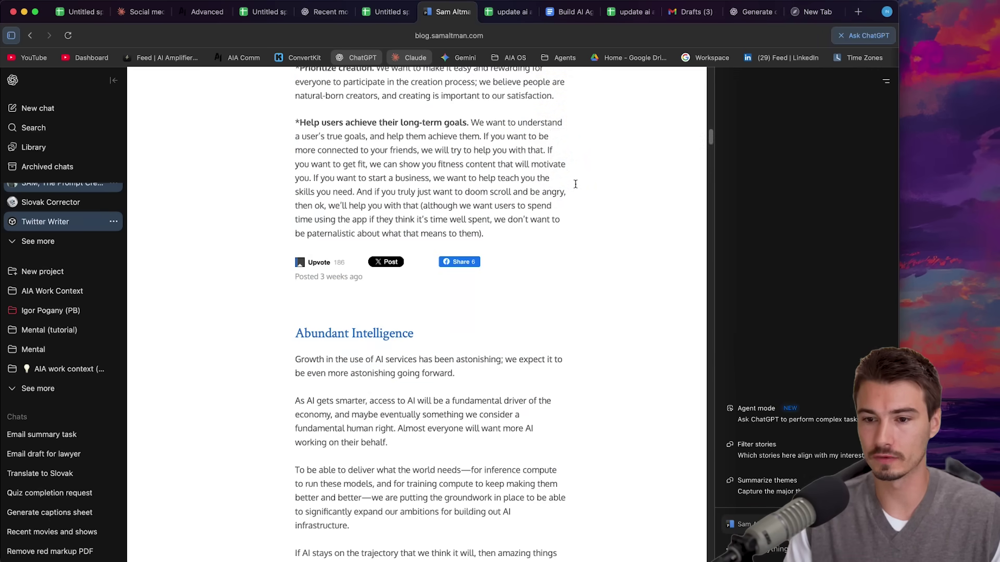
Reopen the Ask ChatGPT sidebar and ask it to 'summarize' the blog page
scroll(606, 333, up, 10)
drag(631, 451, 319, 108)
click(563, 369)
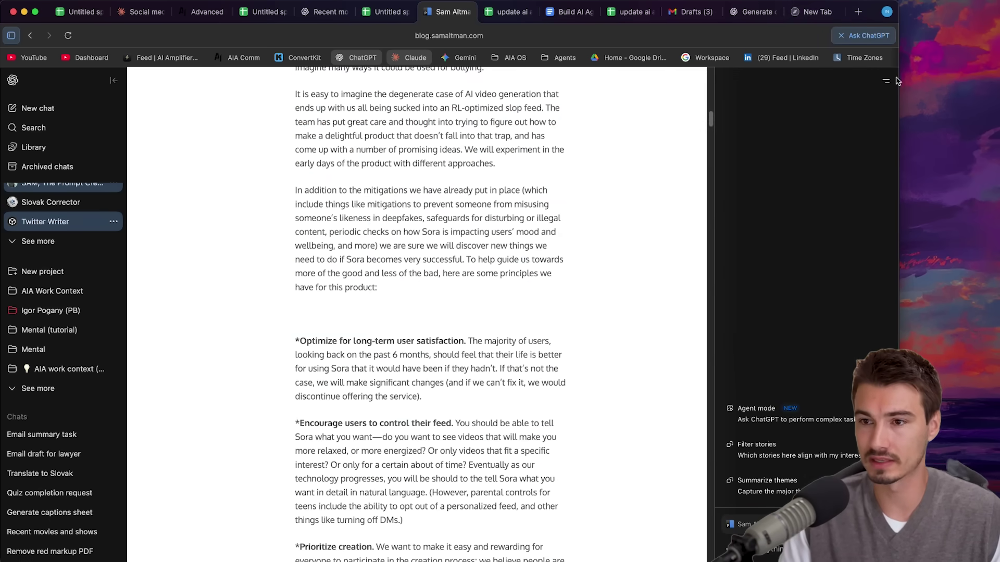
click(861, 40)
text(summarize)
key(Return)
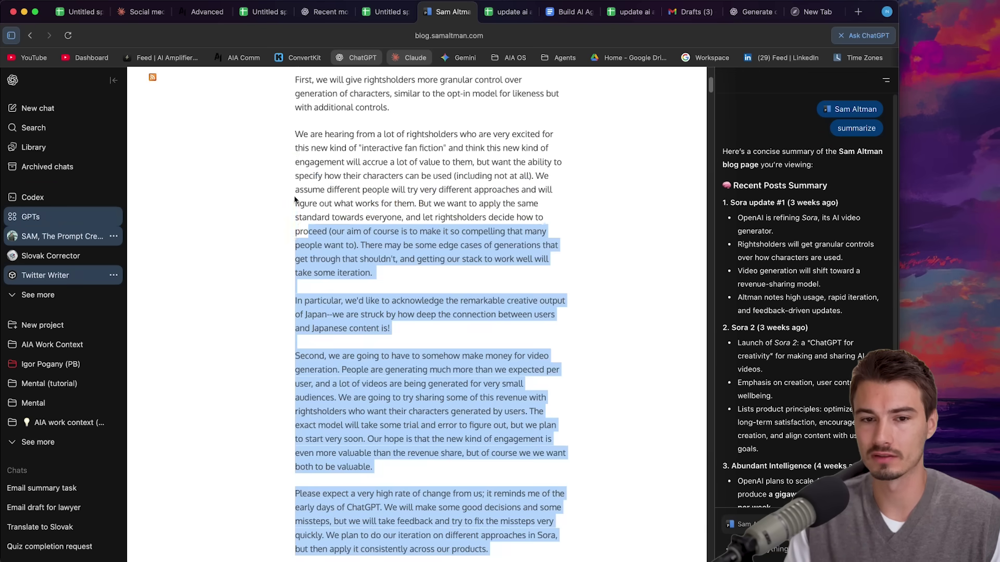
Open a new tab, then close the drafted-prompt tab and the empty new tab
key(super+t)
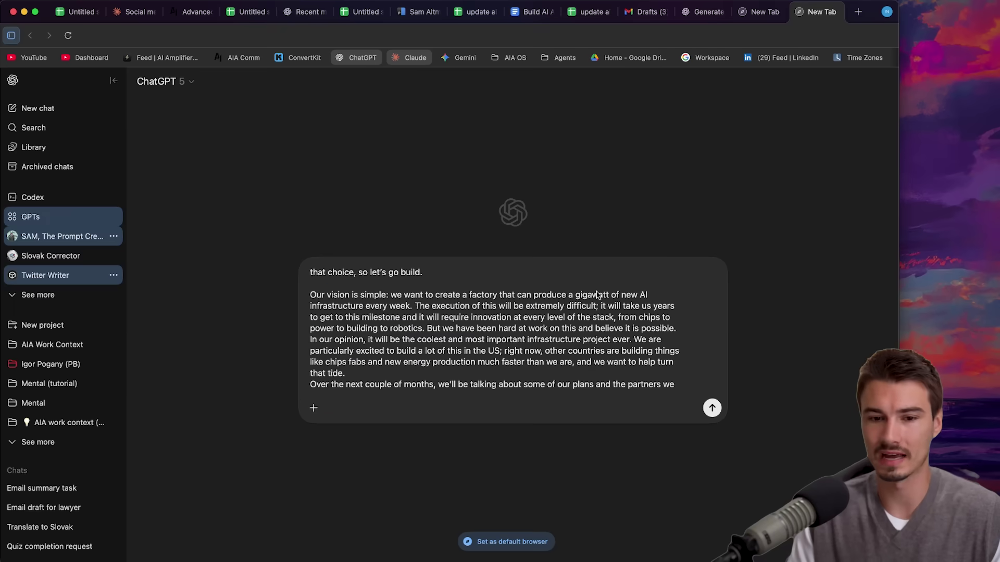
key(super+w)
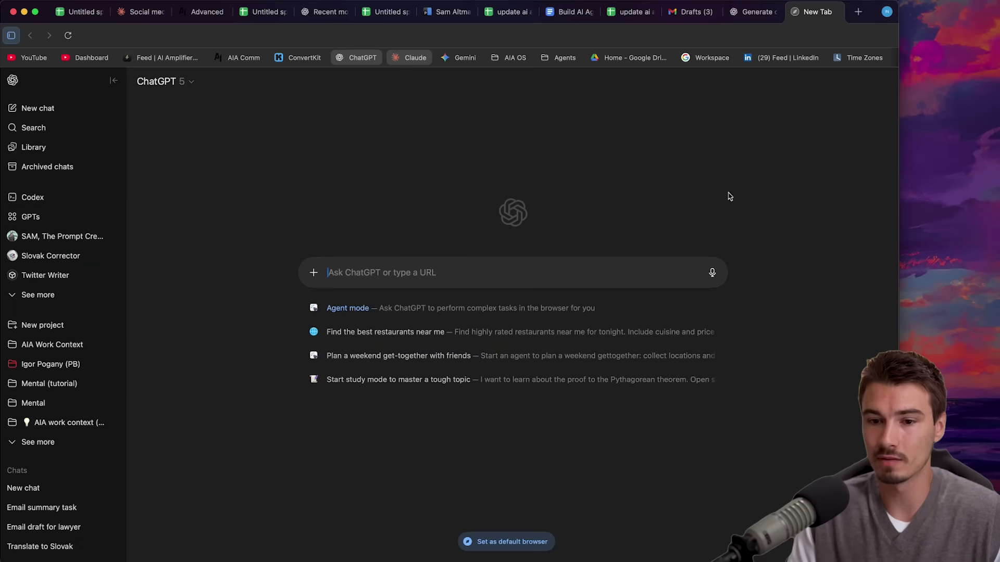
key(super+w)
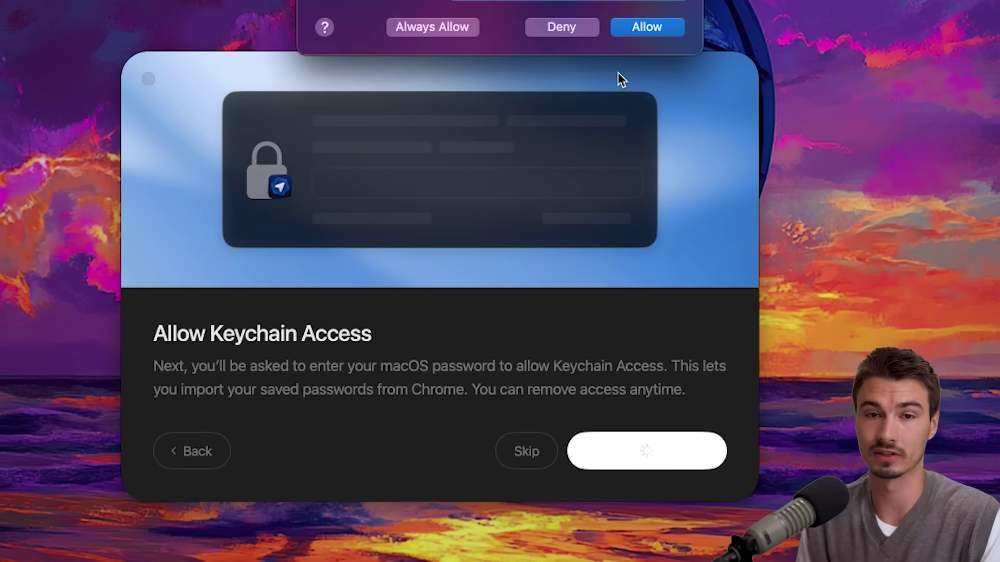
Dismiss the Keychain Access prompt to continue through onboarding
key(Return)
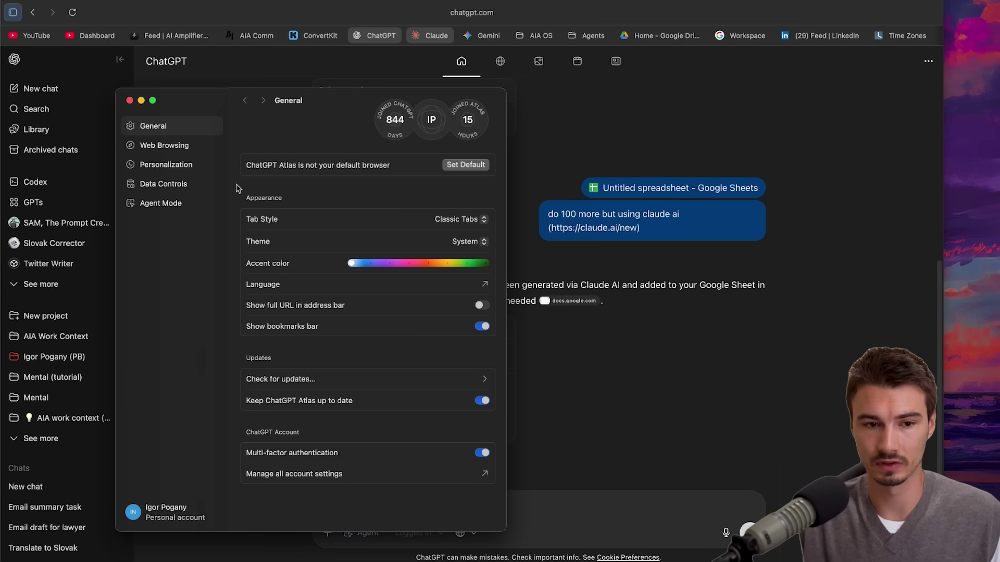
Review the Agent Mode and Personalization settings, ending on Agent Mode's empty web-navigation custom instructions box
click(160, 203)
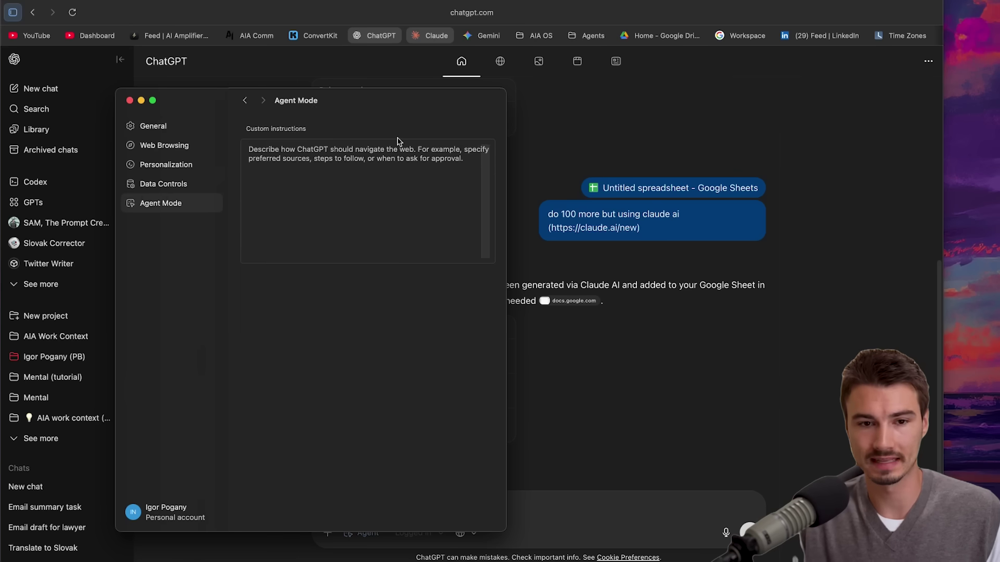
drag(379, 94, 511, 98)
click(300, 164)
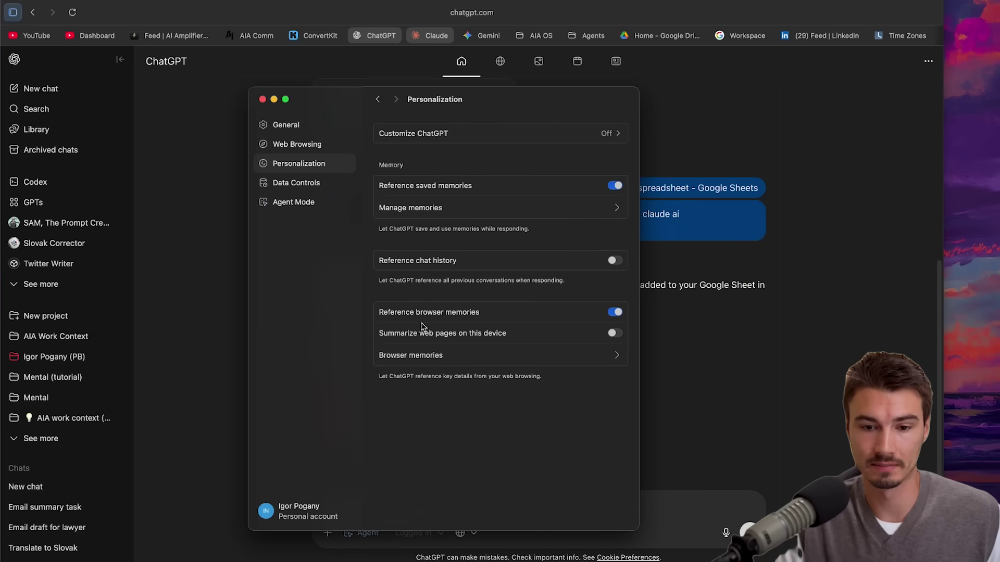
click(294, 202)
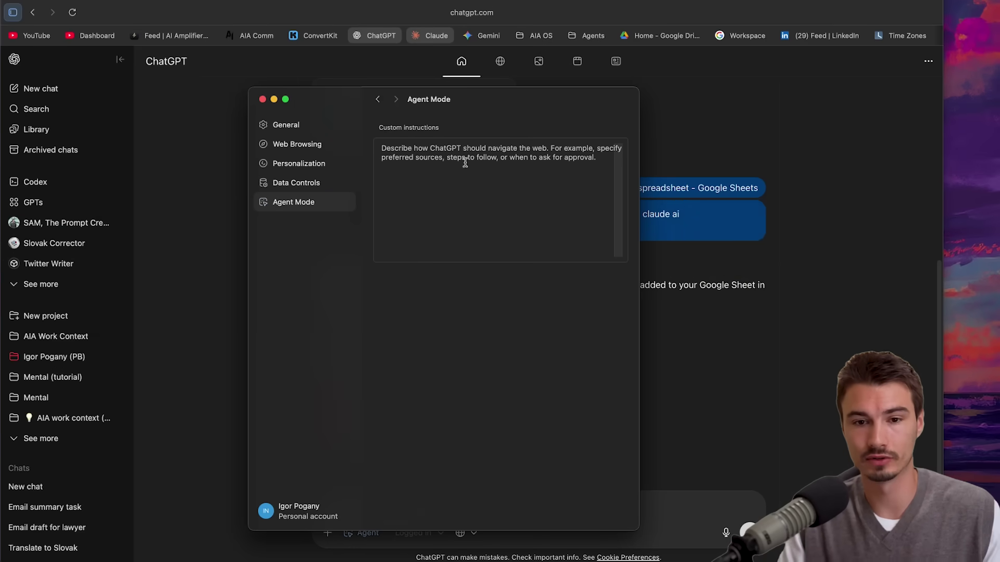